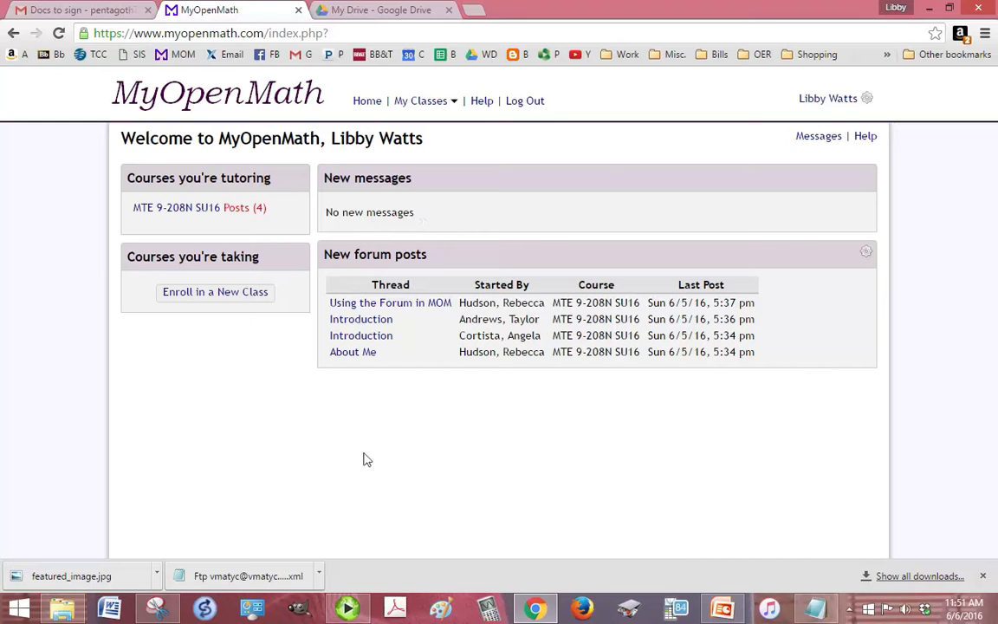
click(347, 609)
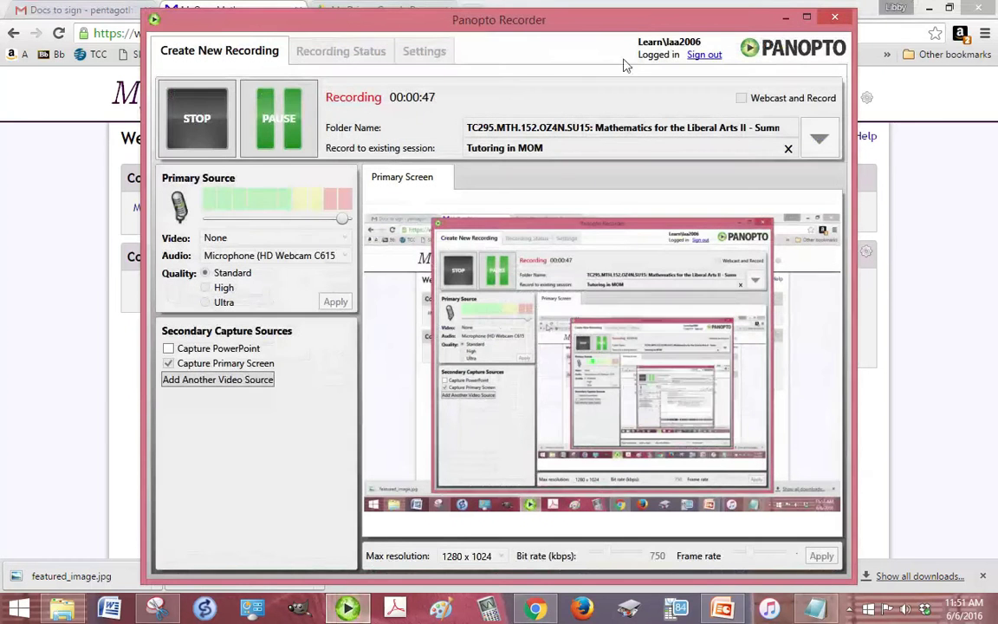
click(785, 17)
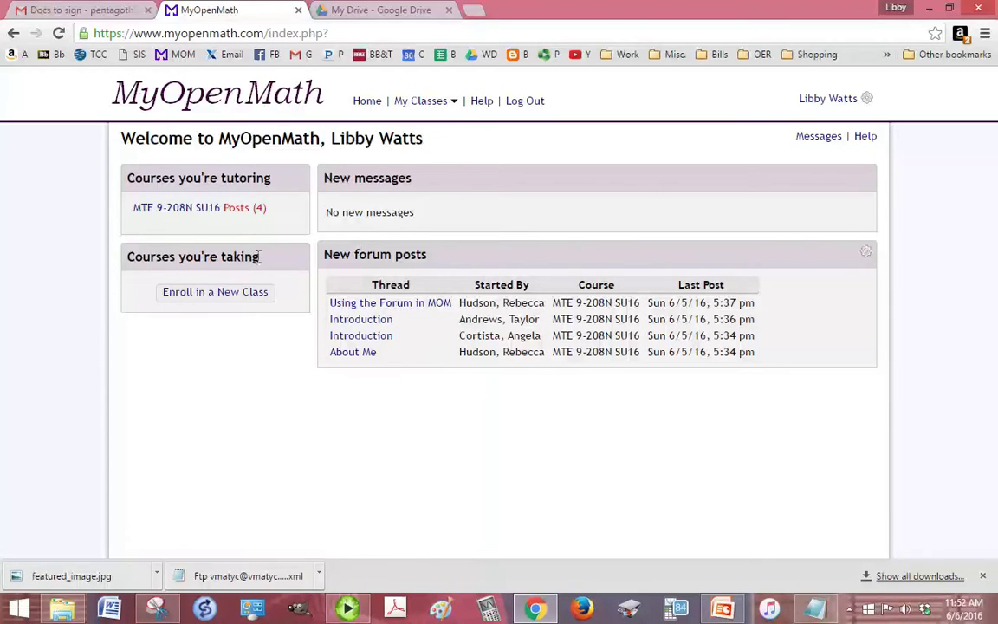
Open the MTE 9-208N SU16 course and look over the contents of its Week 1 folder
click(195, 208)
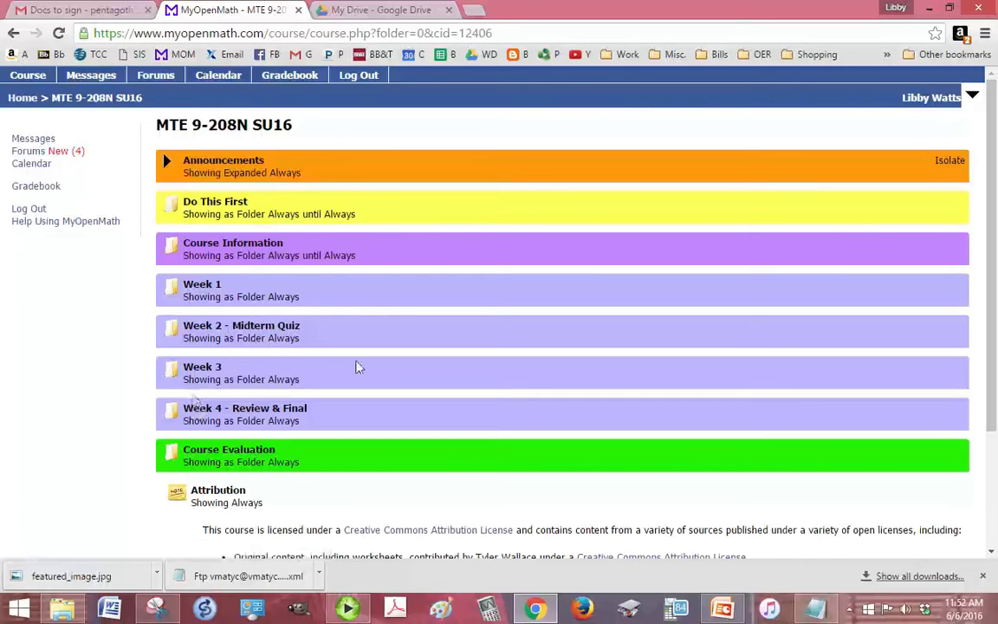
click(196, 289)
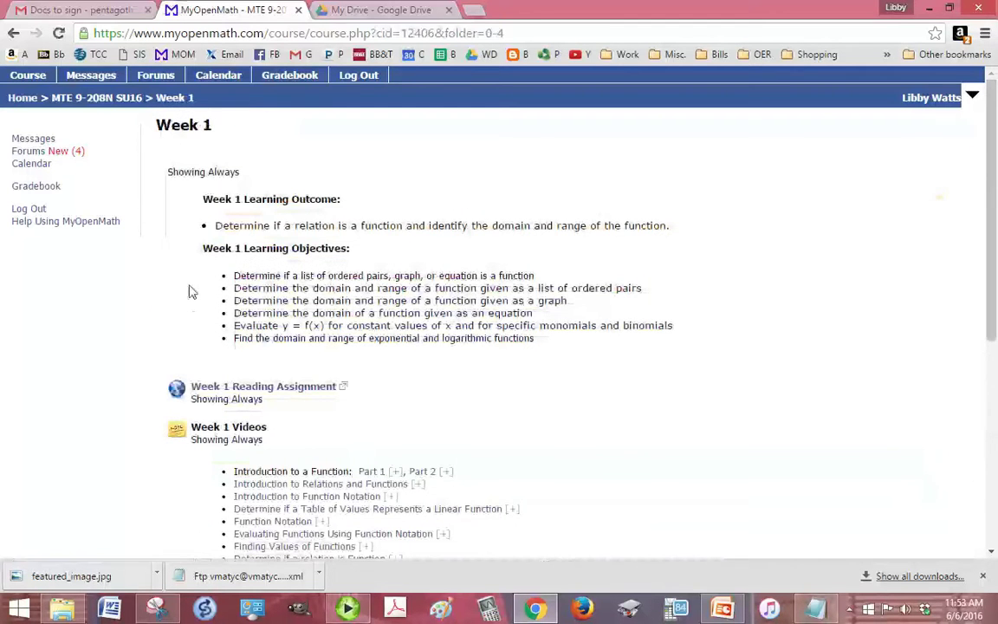
scroll(192, 292, down, 3)
scroll(192, 292, up, 3)
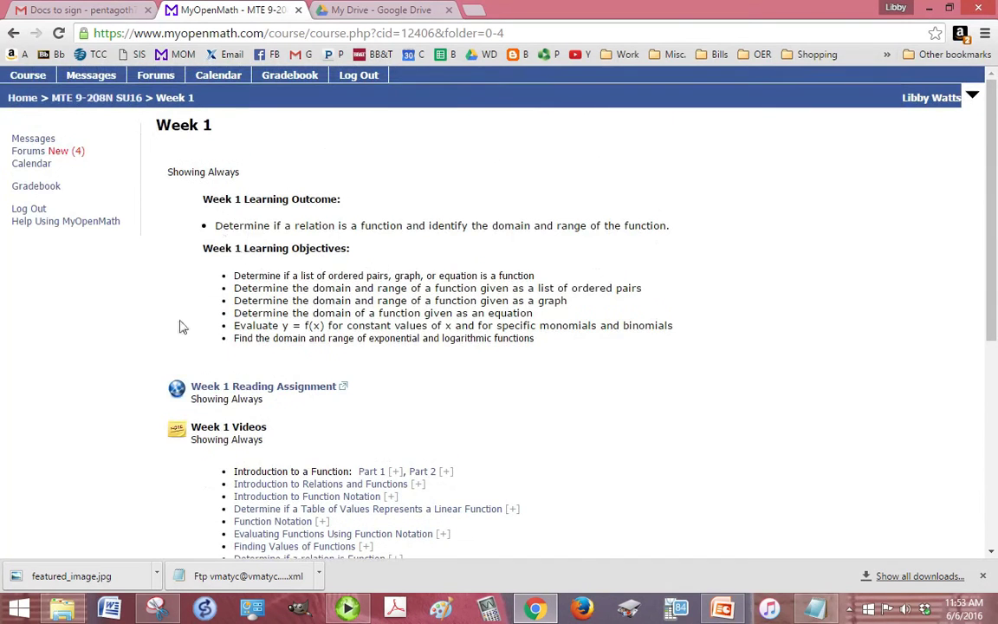
Open the Week 1 Homework assignment and go to question 15
scroll(183, 322, down, 2)
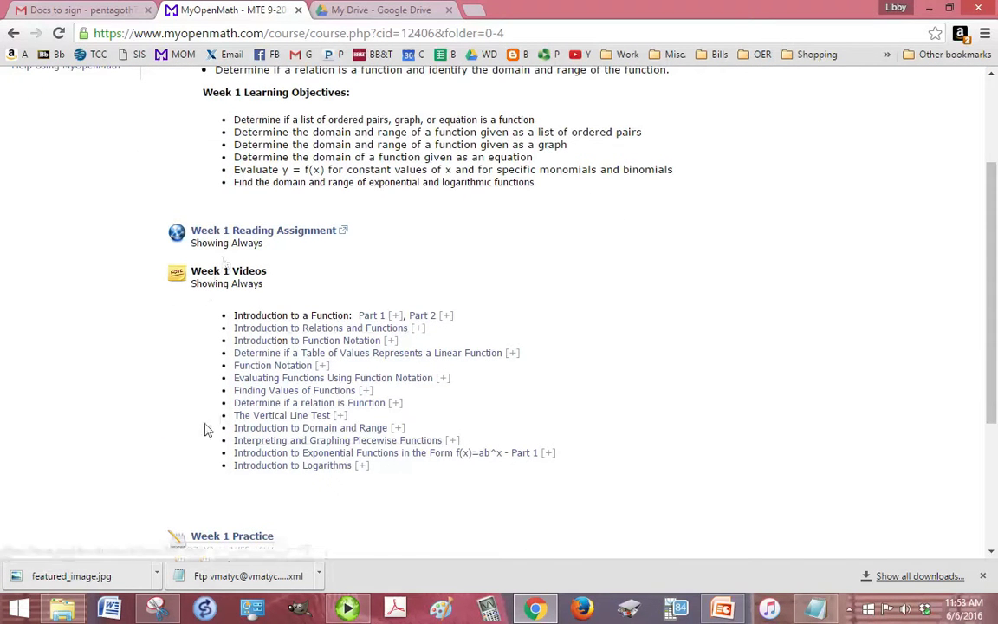
scroll(153, 421, down, 3)
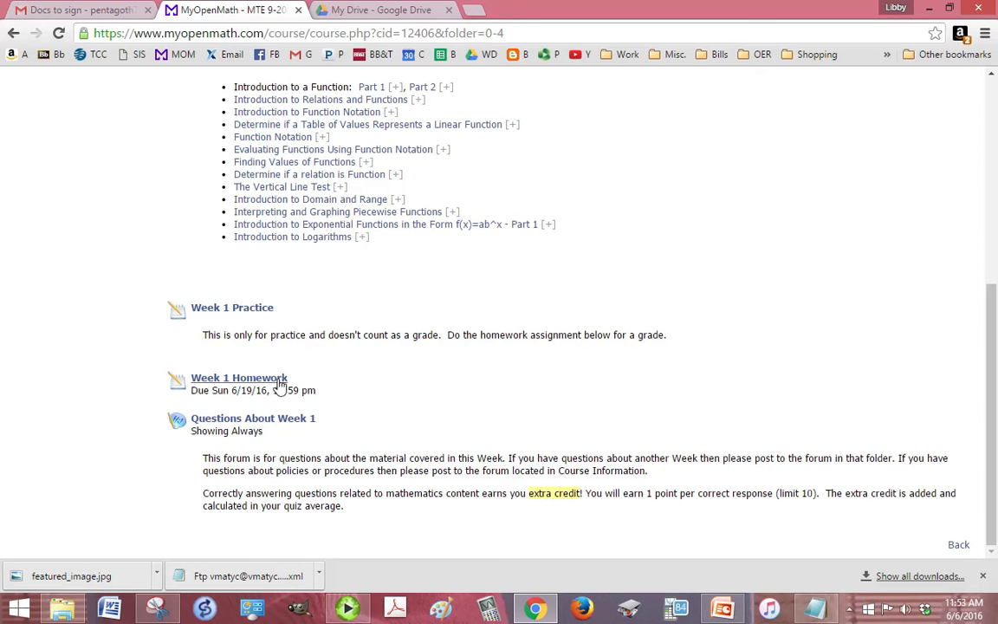
click(283, 381)
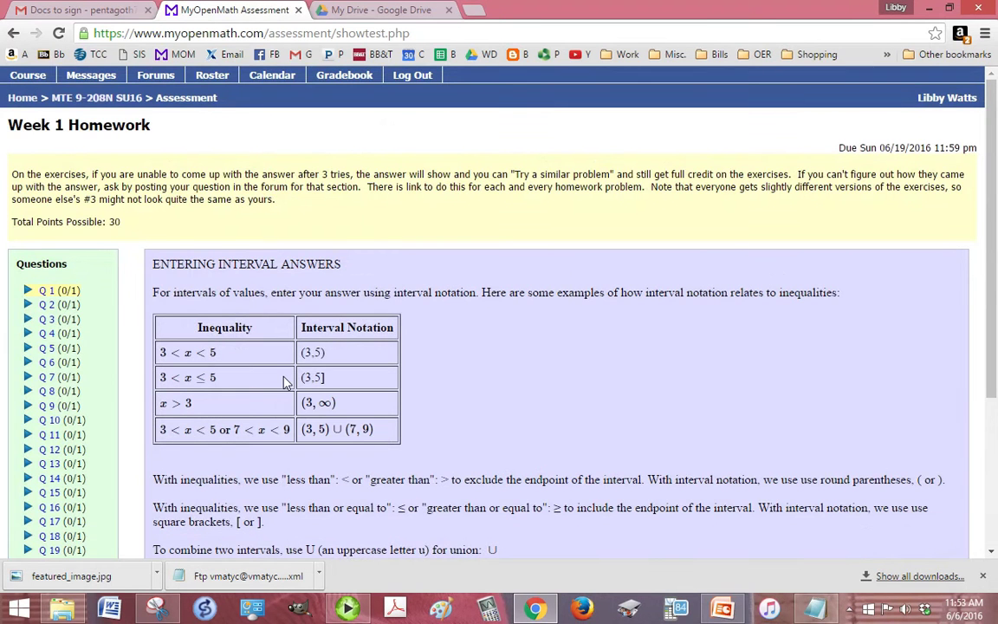
scroll(282, 381, down, 3)
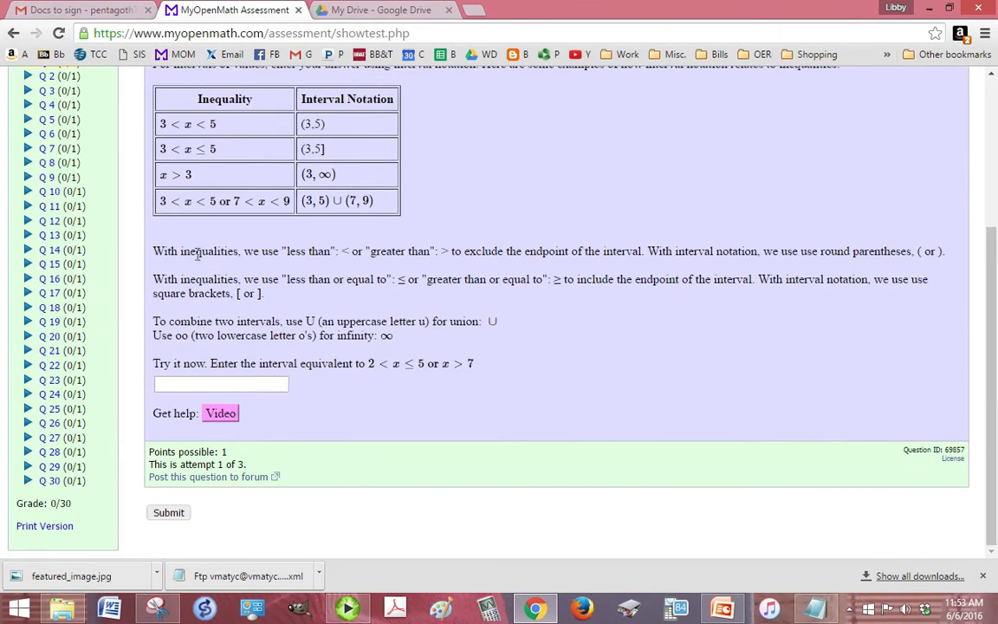
click(54, 267)
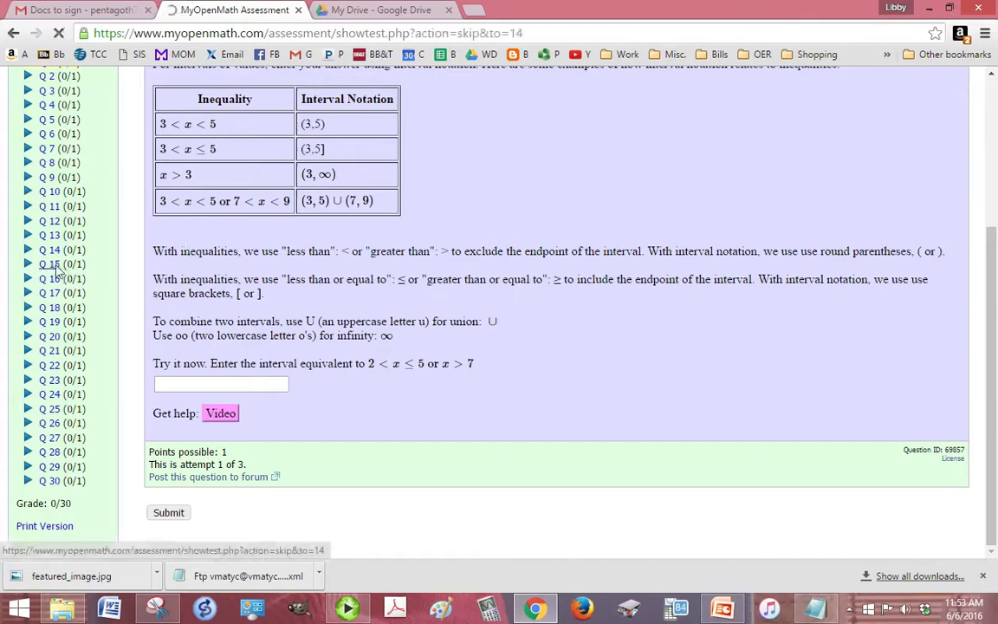
scroll(350, 288, down, 1)
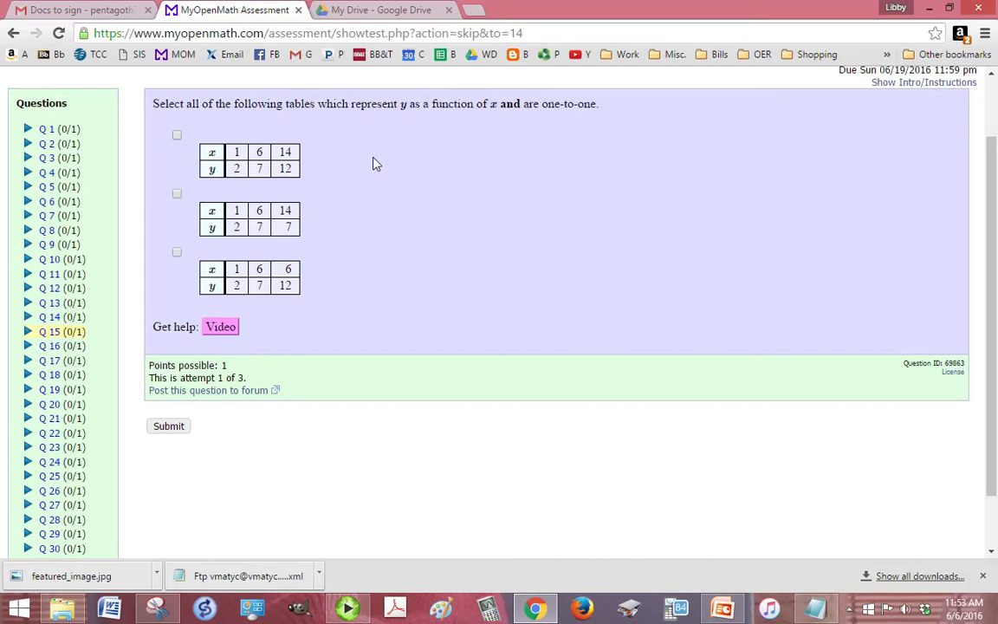
Bring up a forum post quoting homework question 15, and leave it for the Questions About Week 1 topic list
click(226, 394)
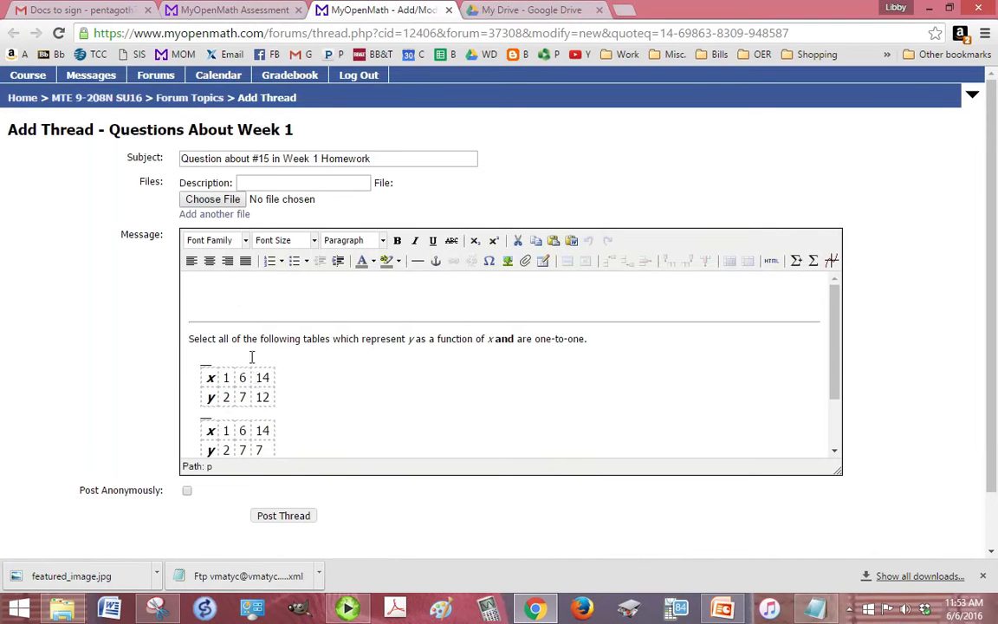
click(219, 294)
click(165, 100)
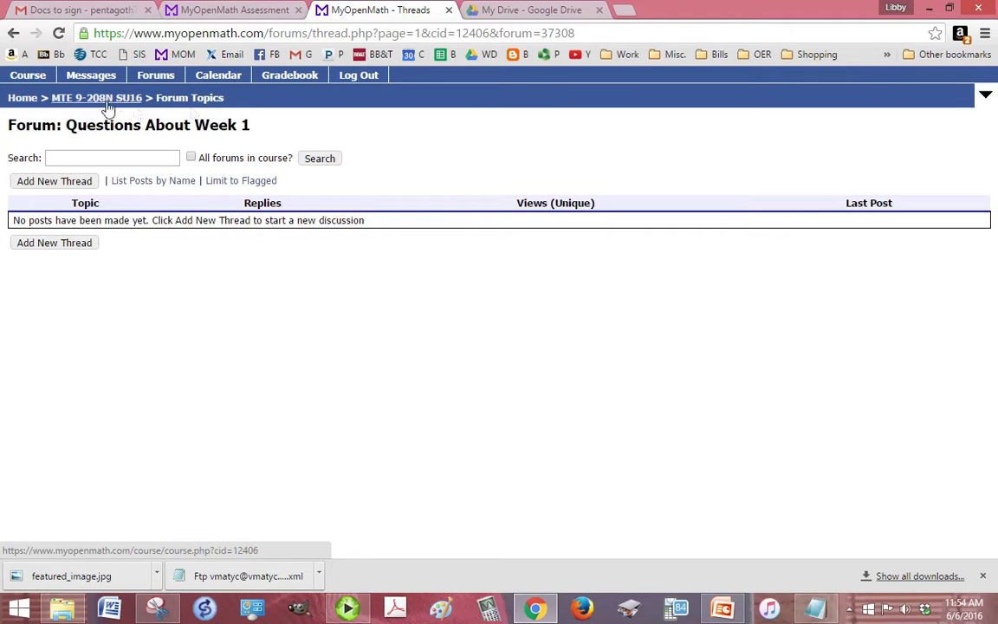
Find the homework and question forum in the Week 1 folder, and return to the MTE 9-208N SU16 main course page
click(105, 107)
scroll(385, 237, down, 5)
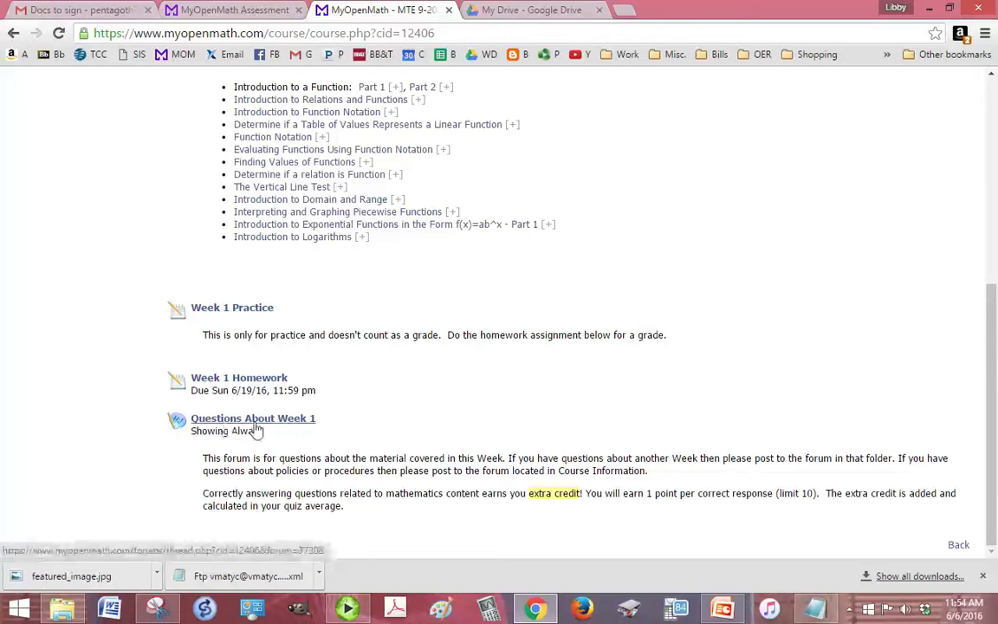
drag(241, 378, 269, 373)
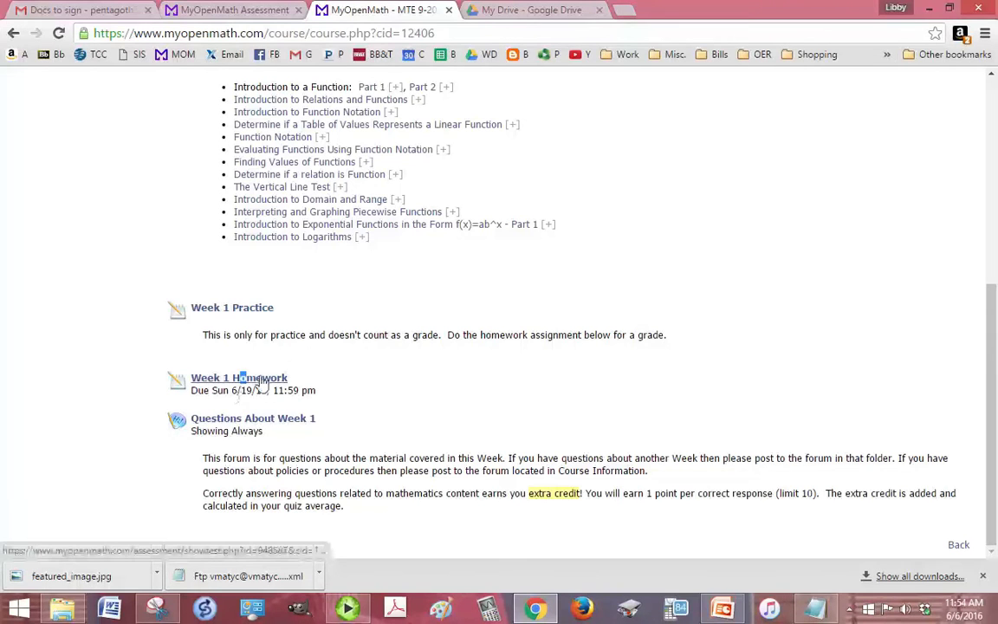
scroll(260, 381, up, 5)
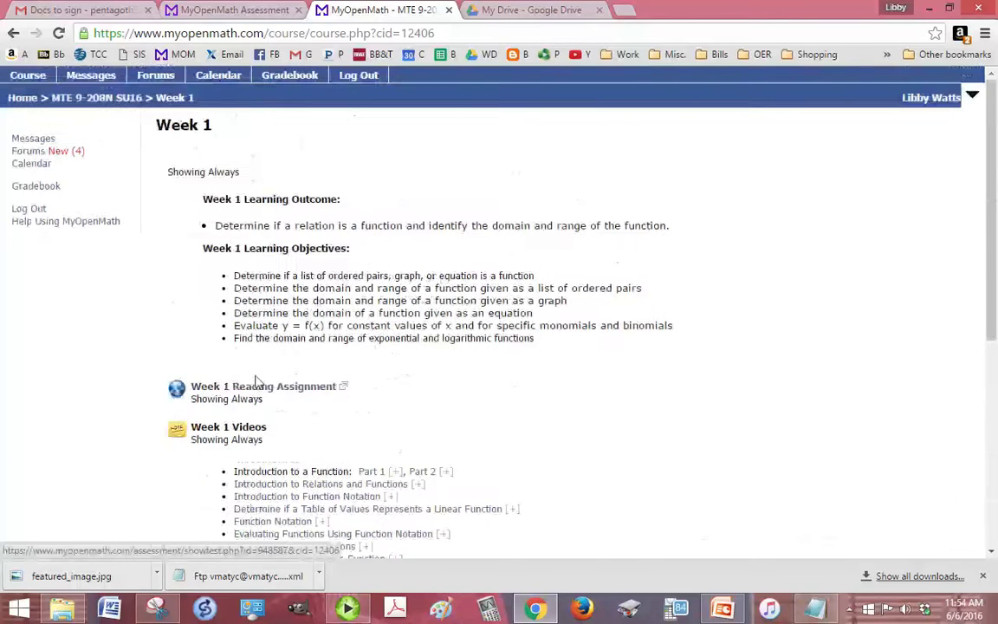
click(125, 99)
scroll(391, 220, down, 1)
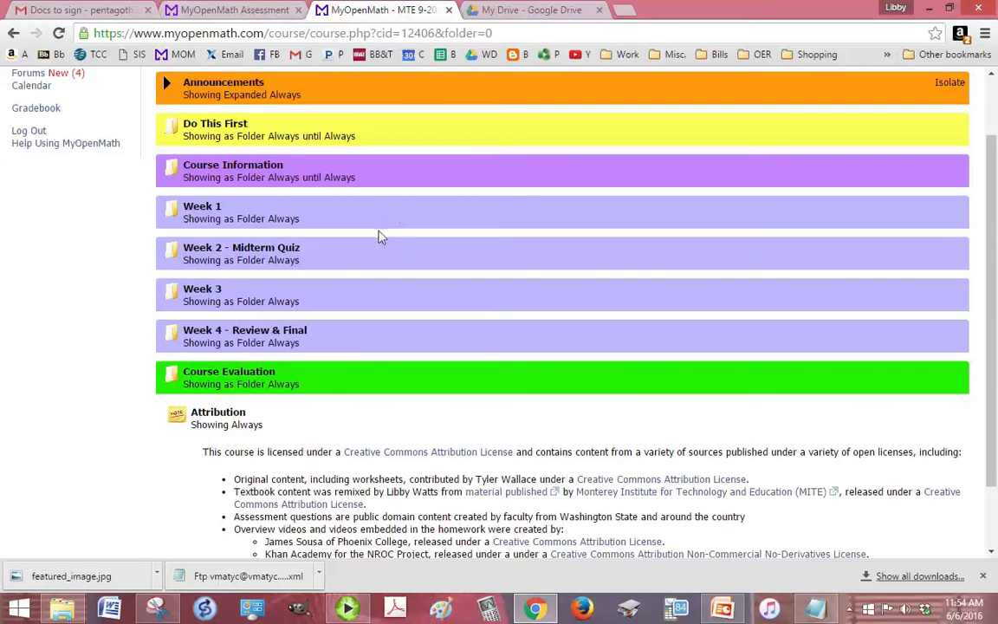
scroll(379, 236, up, 1)
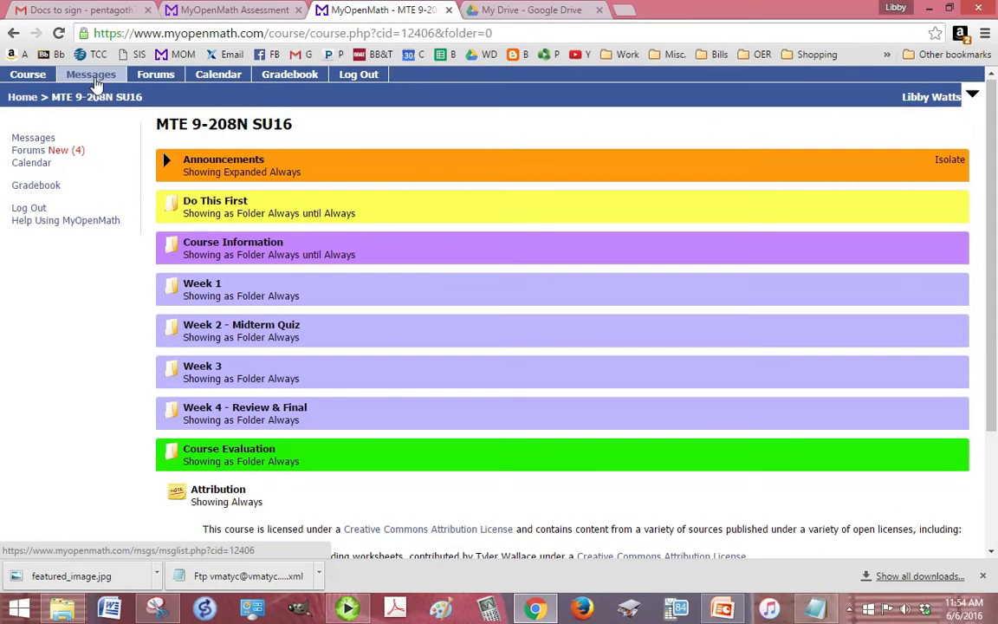
Start a new message in the course messages and choose the instructor as its recipient
click(92, 75)
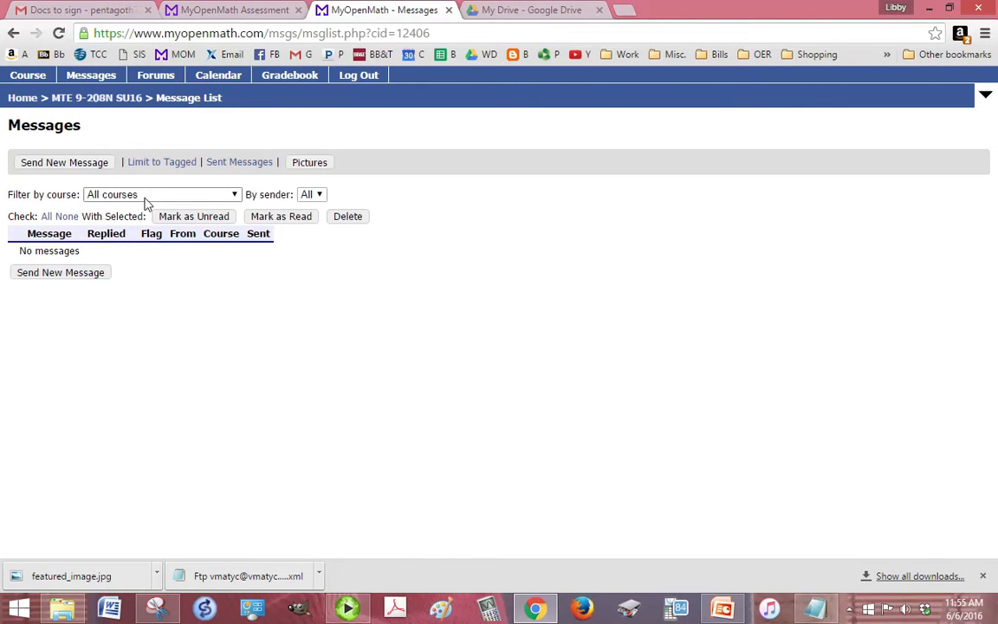
click(78, 165)
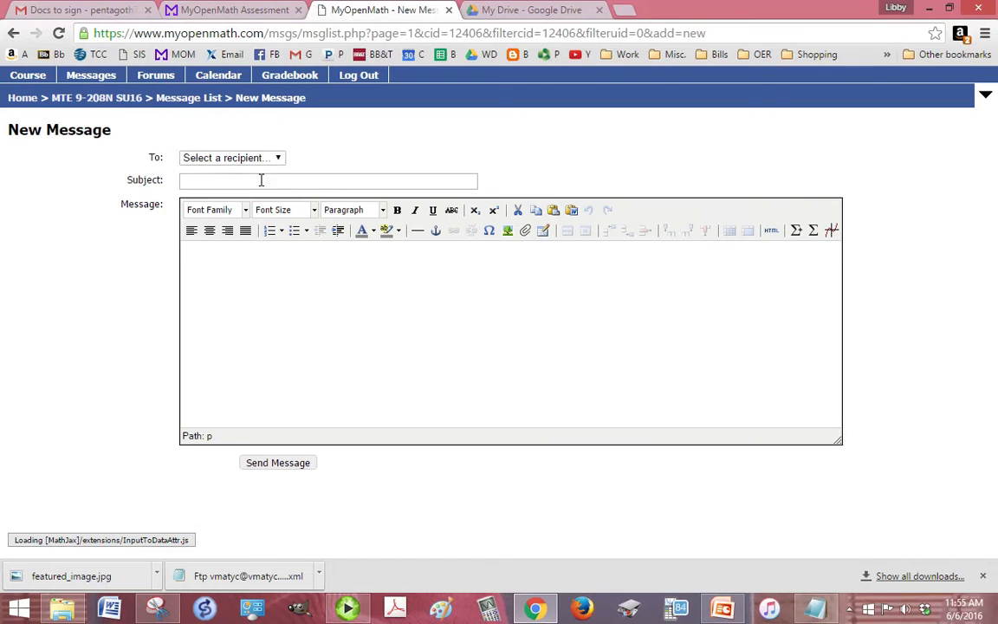
click(255, 160)
click(251, 186)
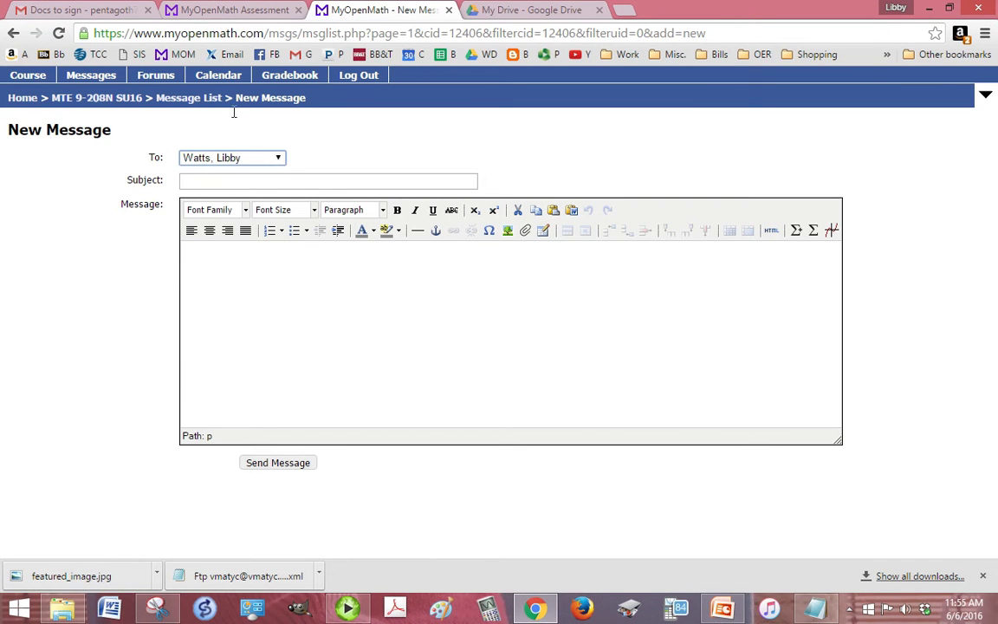
View the course's list of forums, and reopen the Week 1 Homework from the Week 1 folder
click(165, 81)
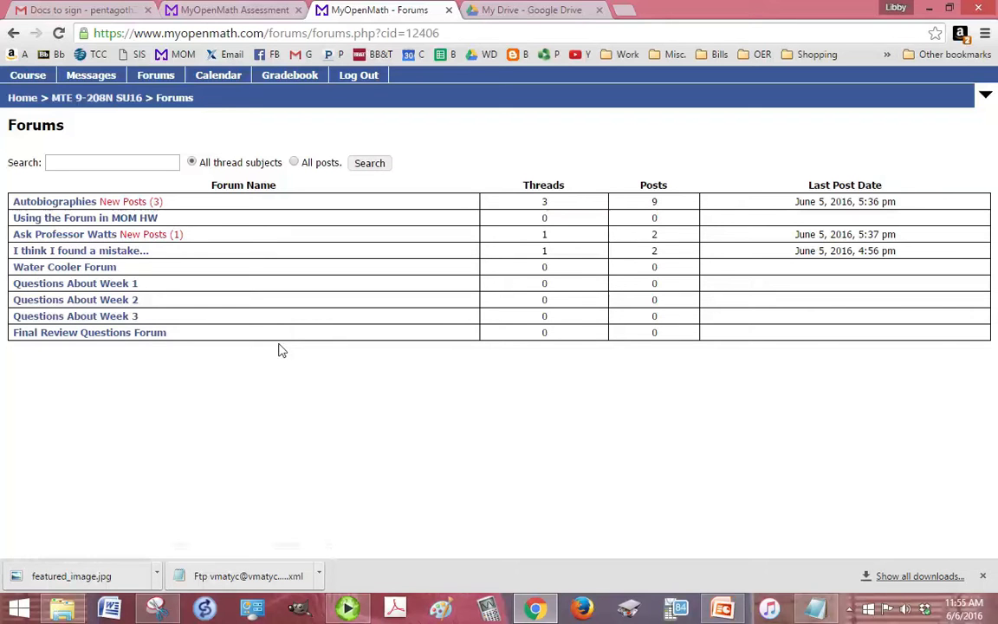
click(110, 104)
click(202, 286)
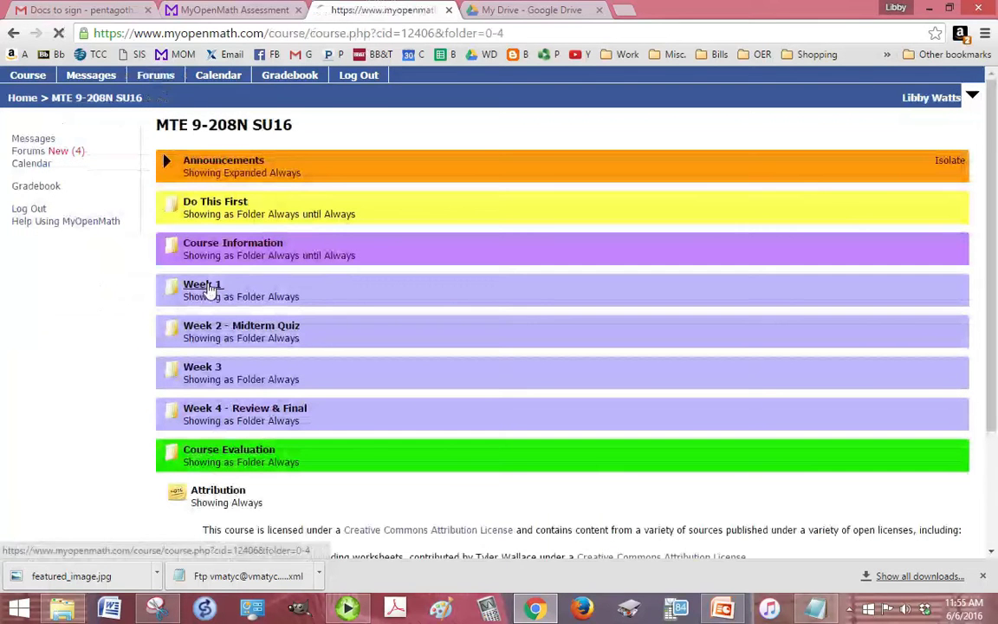
scroll(205, 289, down, 3)
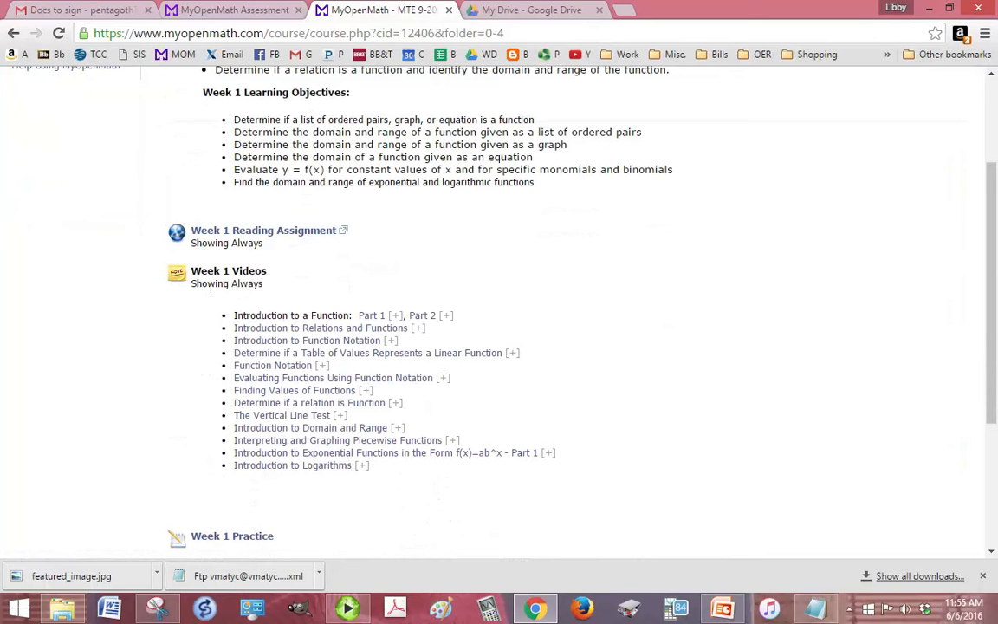
scroll(210, 293, down, 3)
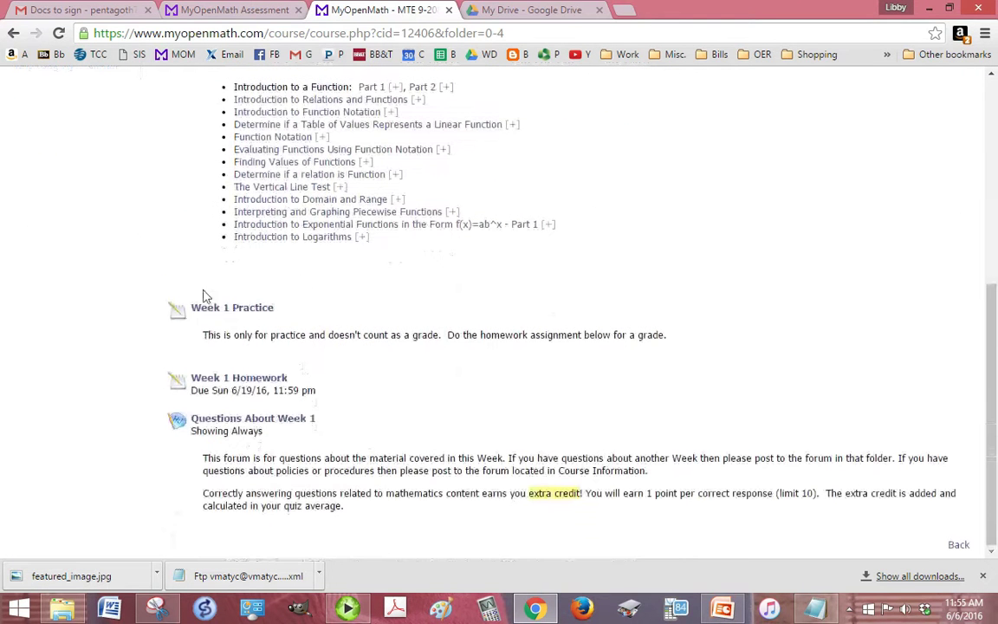
click(230, 380)
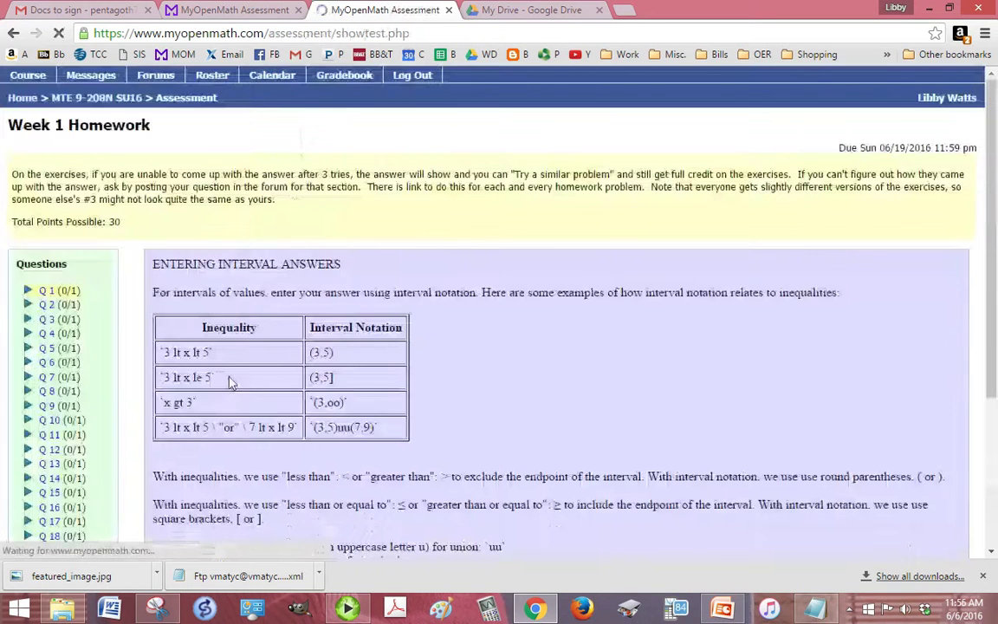
View homework question 18 and go on to the domain and range graph in question 19
scroll(51, 385, down, 1)
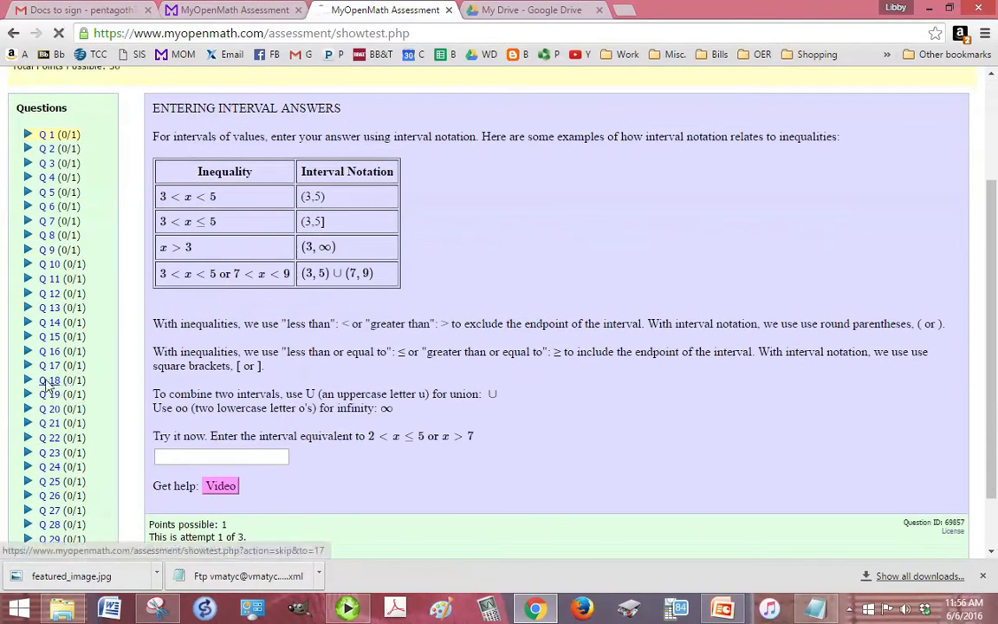
click(51, 382)
scroll(206, 379, down, 2)
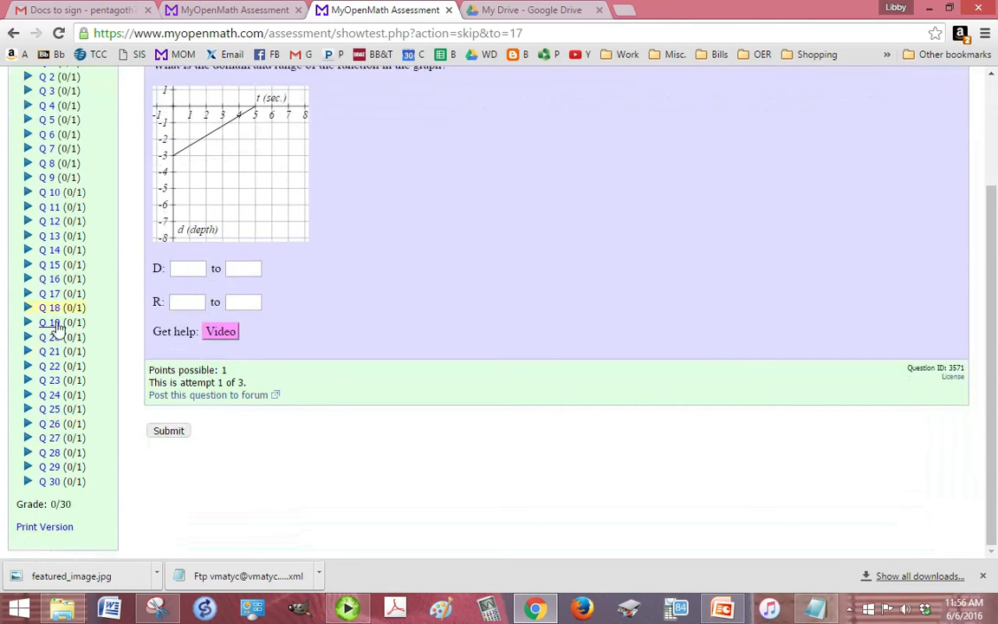
click(49, 323)
scroll(56, 328, down, 2)
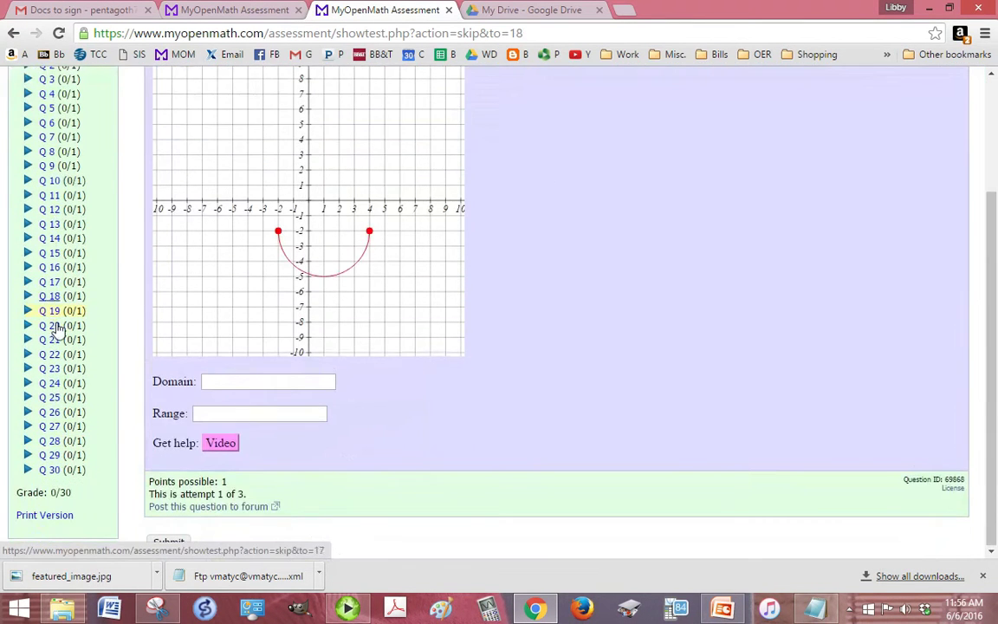
Insert negative infinity (-oo) into the Domain answer of question 19 using the math symbol helper
click(251, 384)
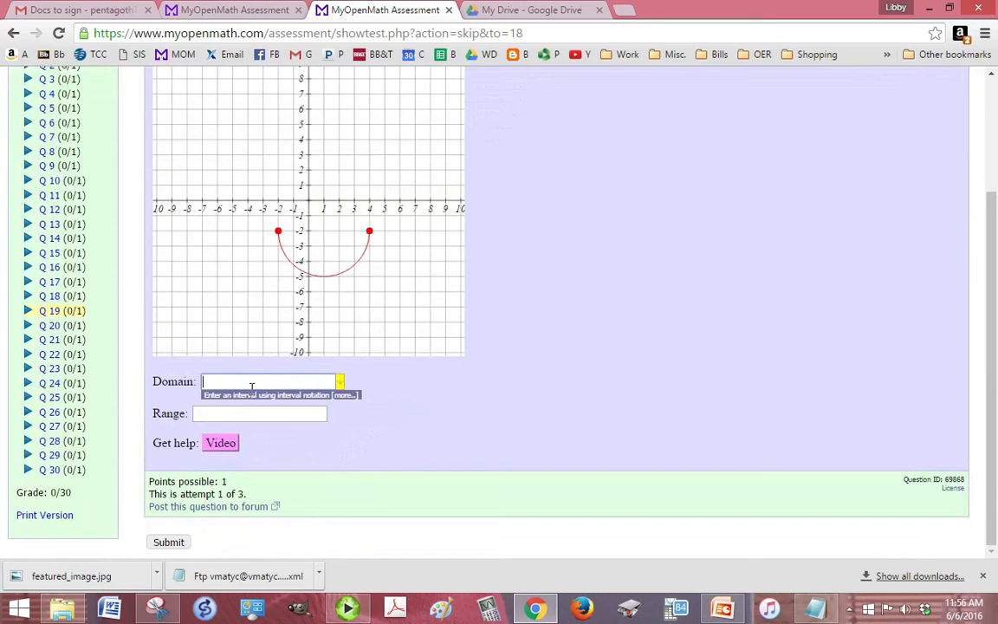
click(343, 386)
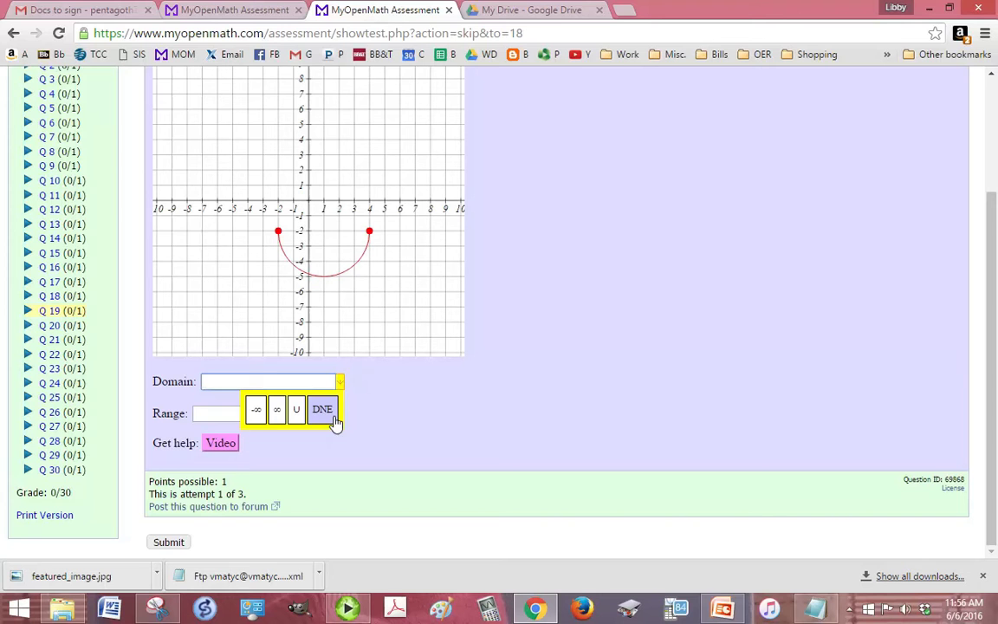
click(268, 419)
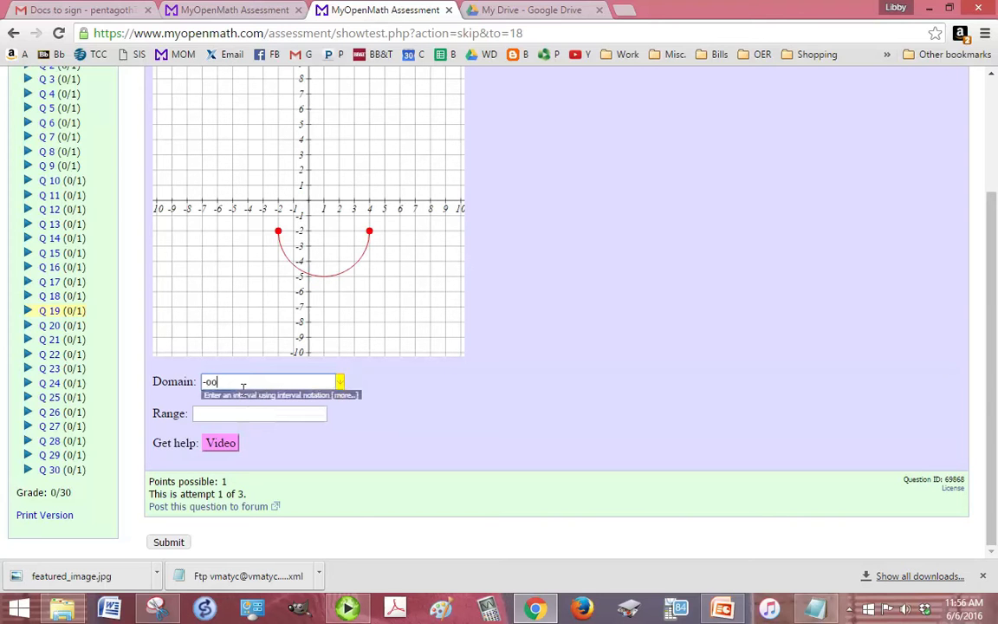
Examine the symbol helper for the Range answer of question 19
click(300, 419)
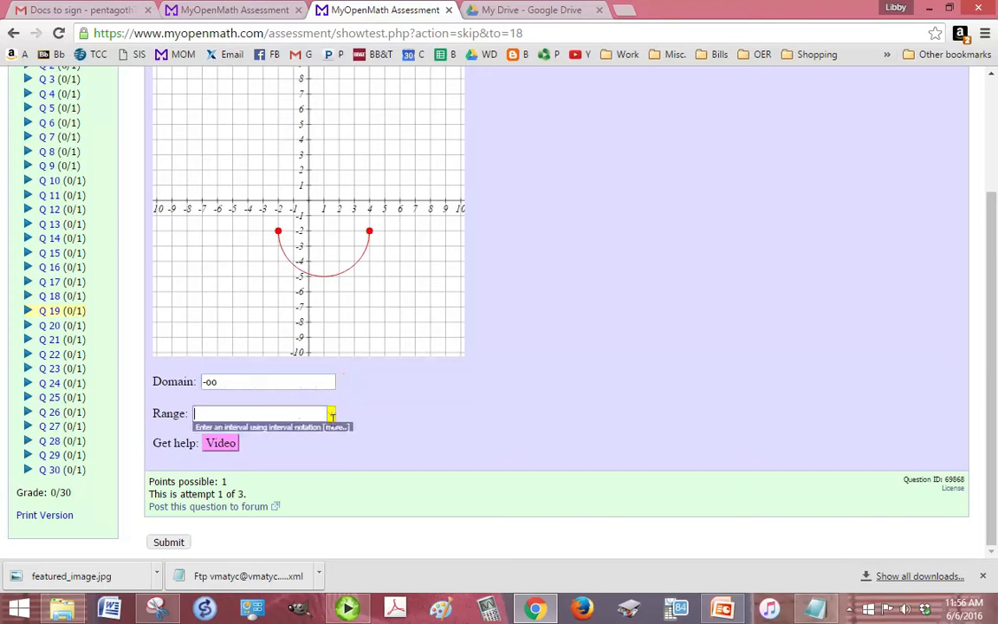
click(332, 416)
click(316, 441)
scroll(431, 407, up, 3)
scroll(432, 408, down, 3)
click(329, 414)
Open the course gradebook showing all students' scores
scroll(590, 267, up, 3)
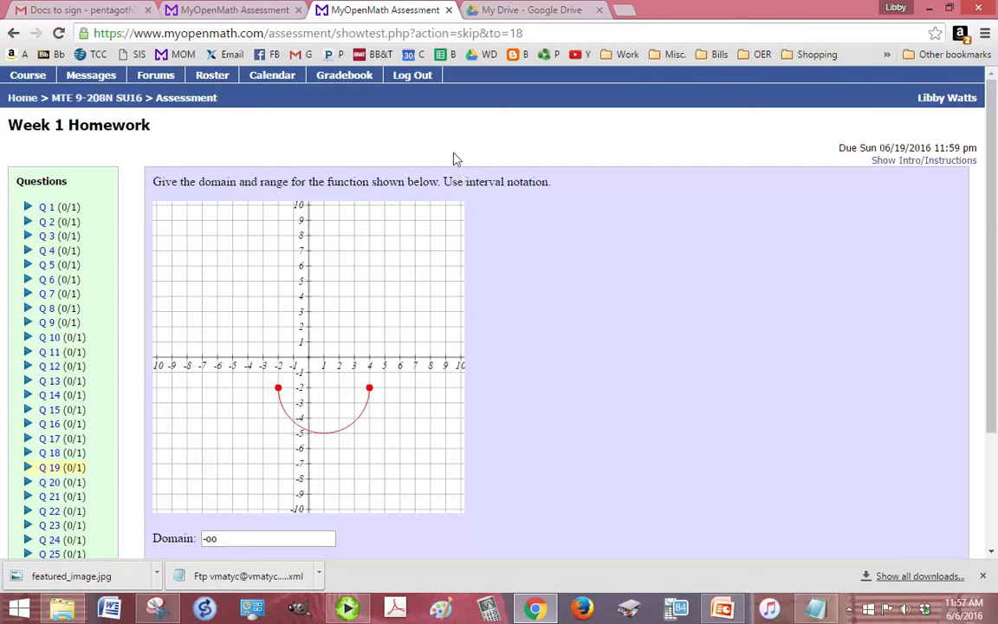
click(334, 82)
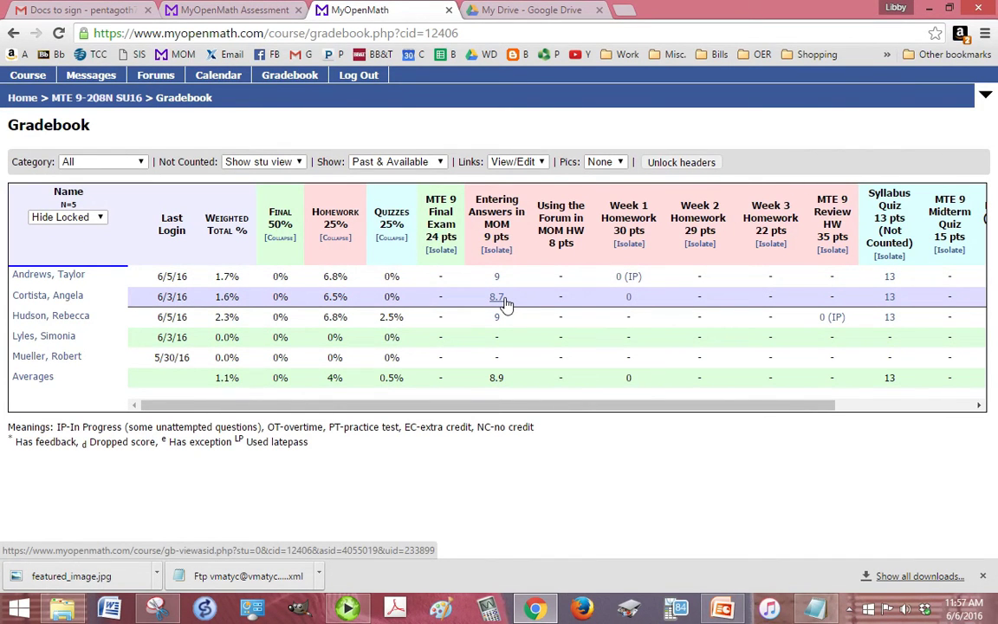
Open the grade detail of the Entering Answers in MOM assignment for the student who scored 8.7
click(503, 298)
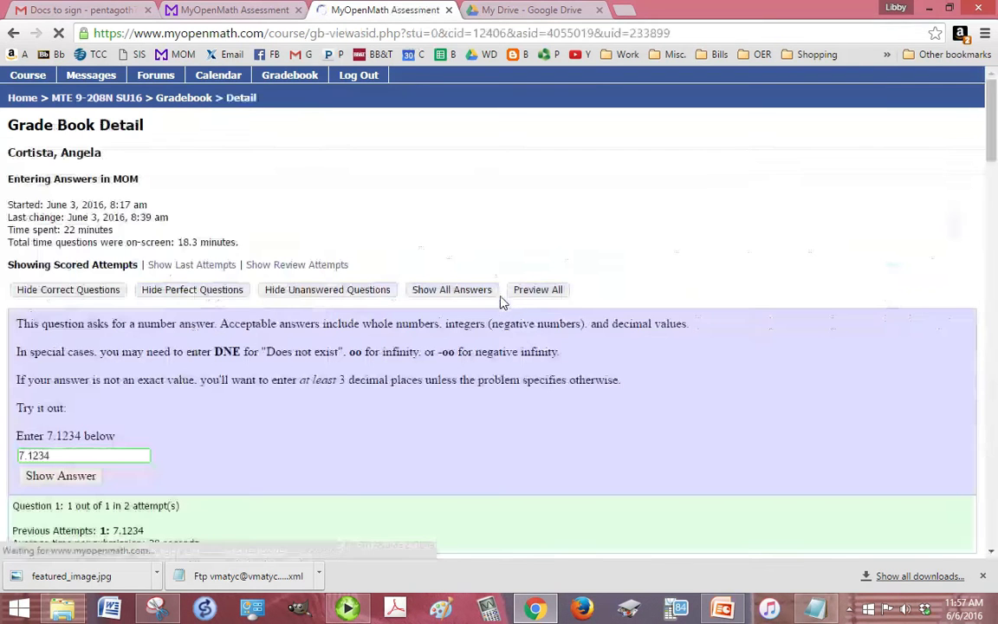
scroll(405, 346, down, 1)
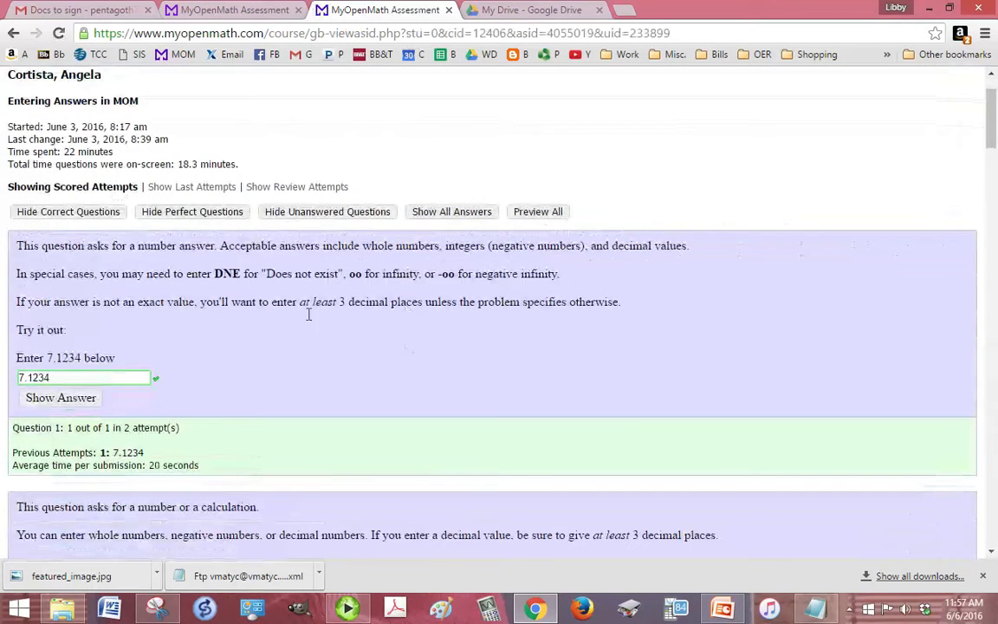
scroll(173, 214, up, 1)
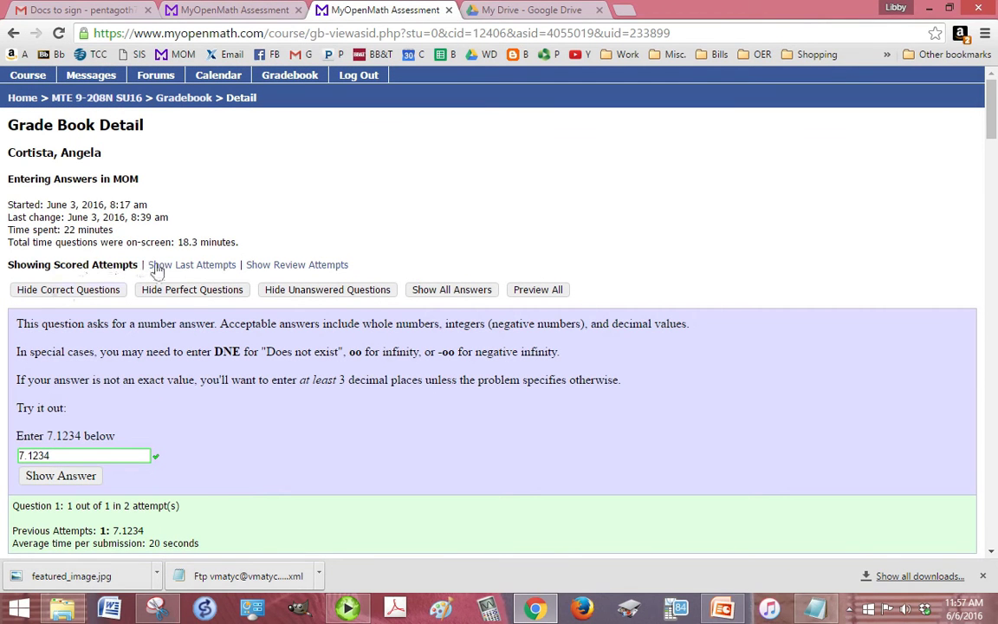
View the student's last attempts and review attempts, and return to the scored attempts
click(228, 267)
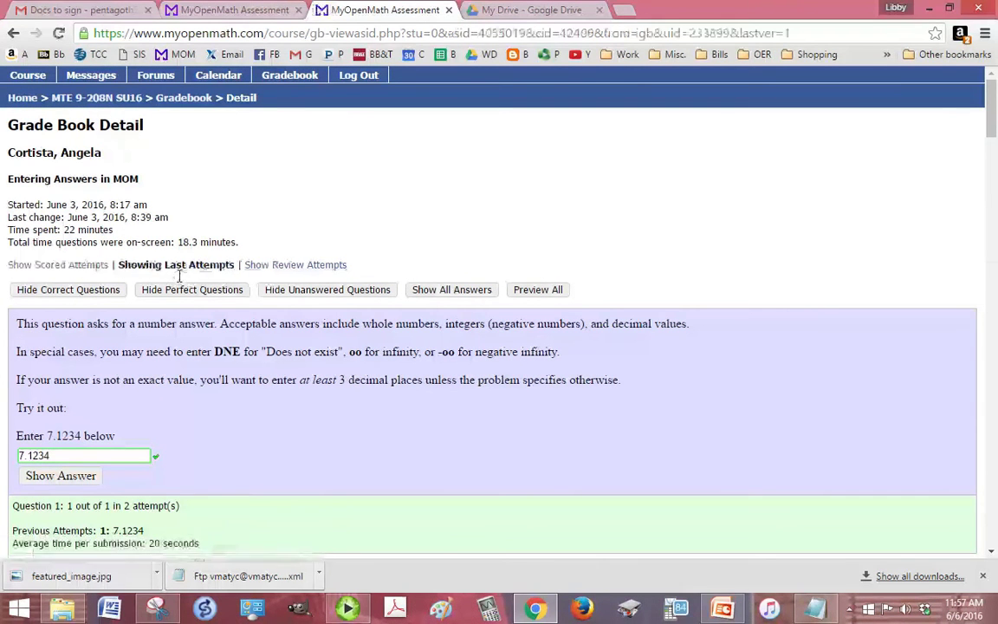
click(271, 269)
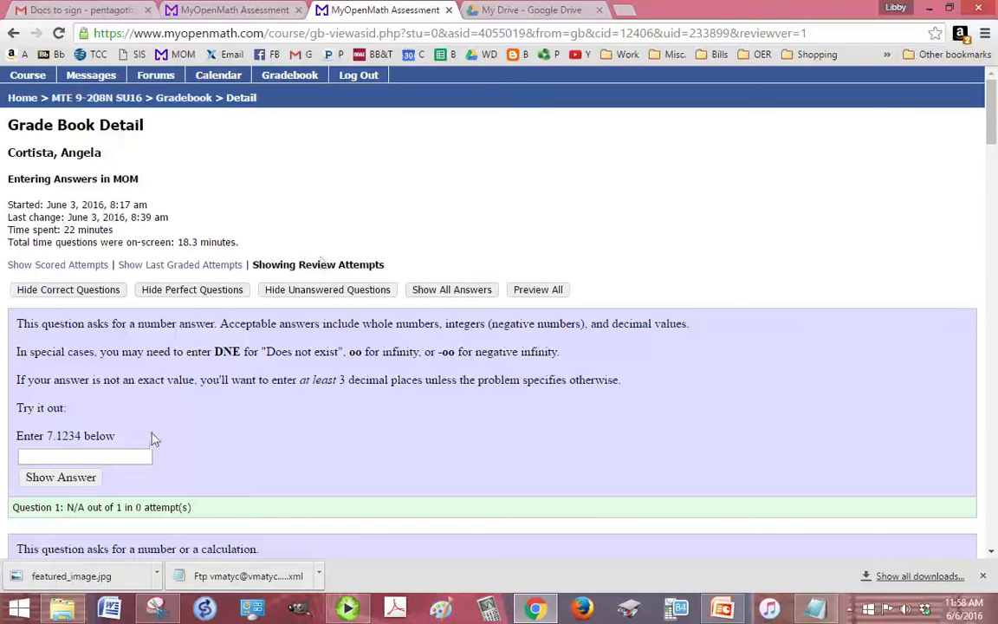
scroll(152, 437, down, 1)
scroll(74, 293, up, 1)
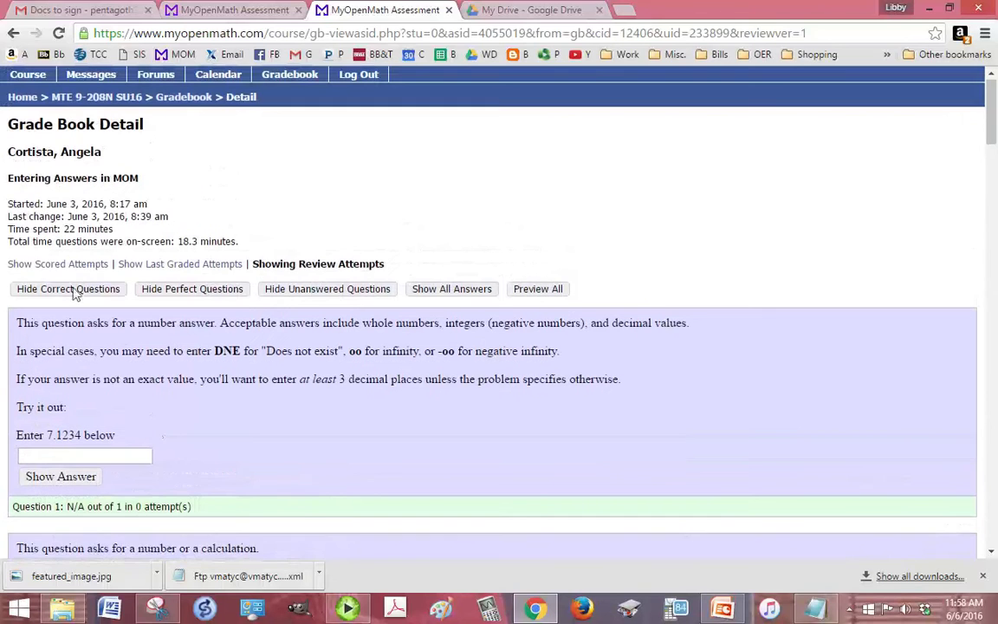
click(36, 264)
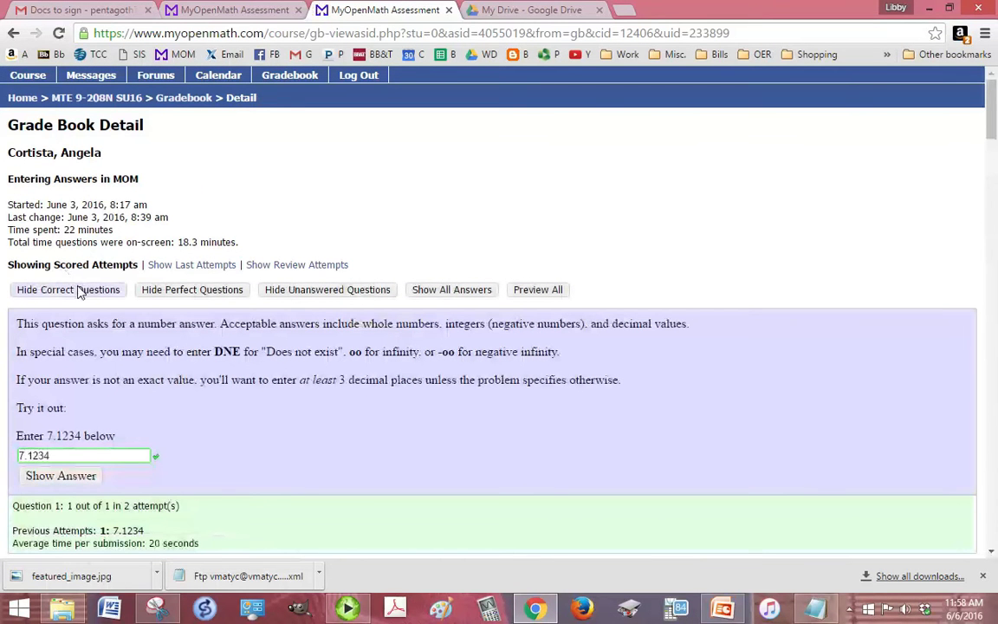
Filter out the perfect questions and reveal the correct answer for the mixed number part of question 3
click(153, 296)
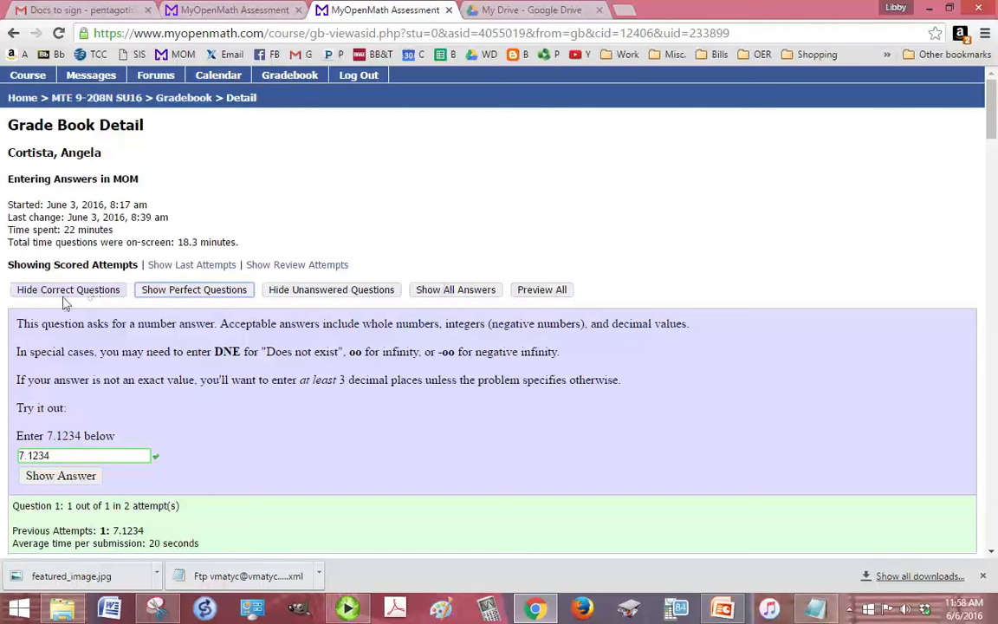
scroll(99, 320, down, 9)
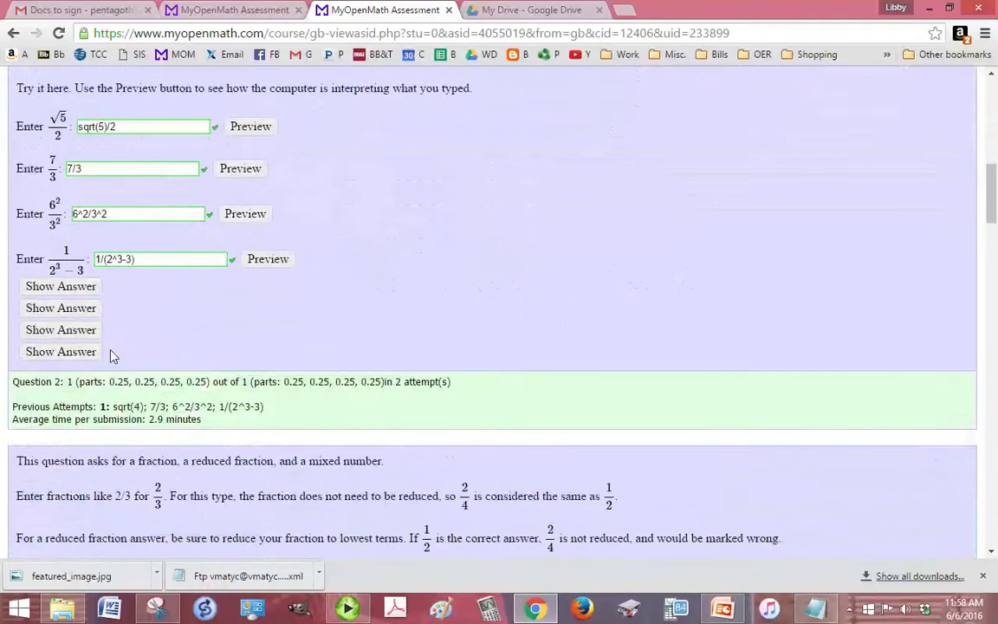
scroll(111, 355, down, 5)
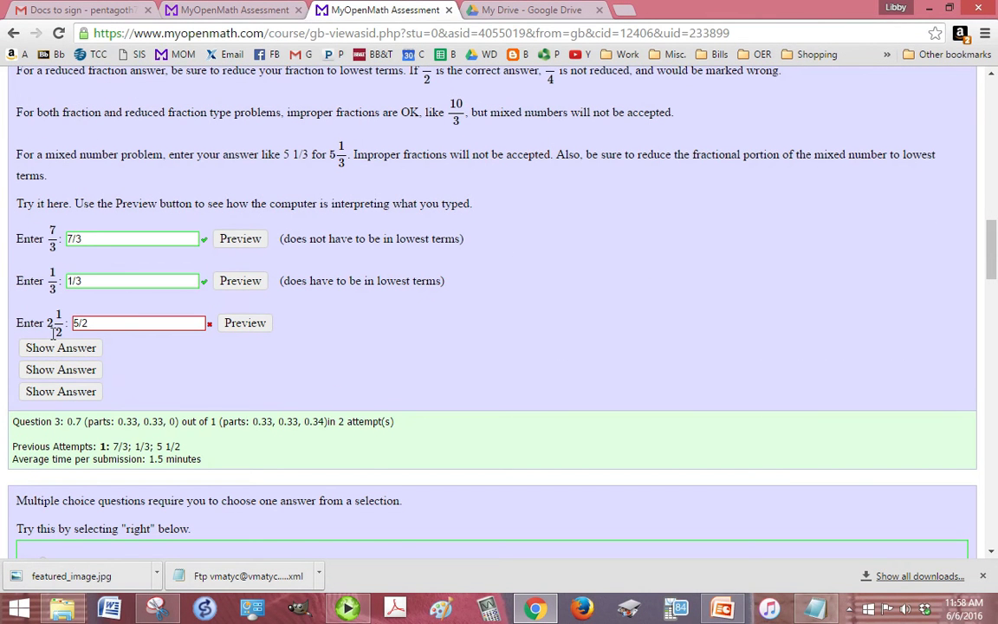
click(61, 394)
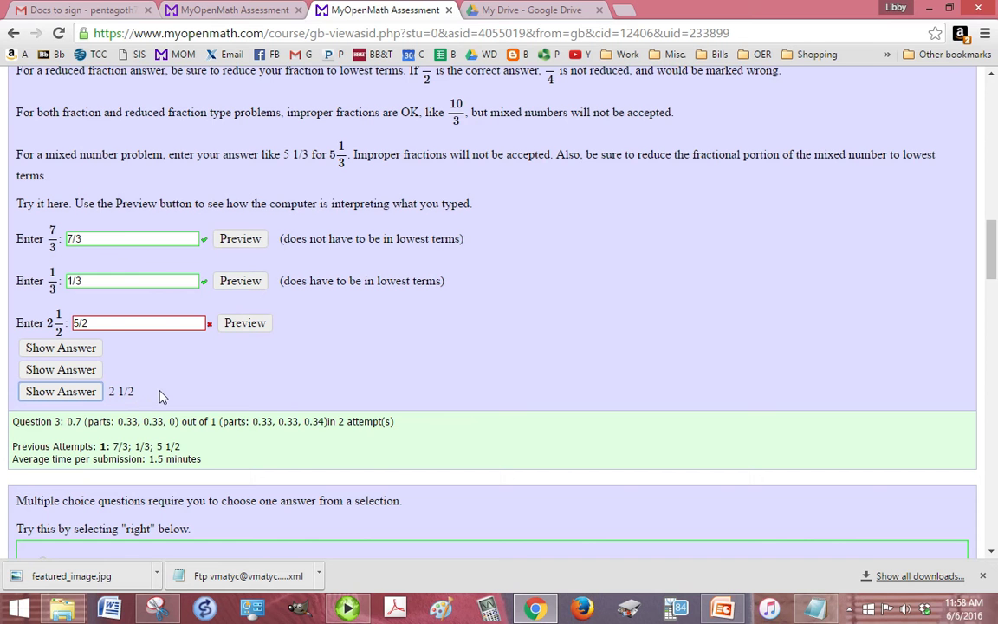
scroll(160, 396, up, 1)
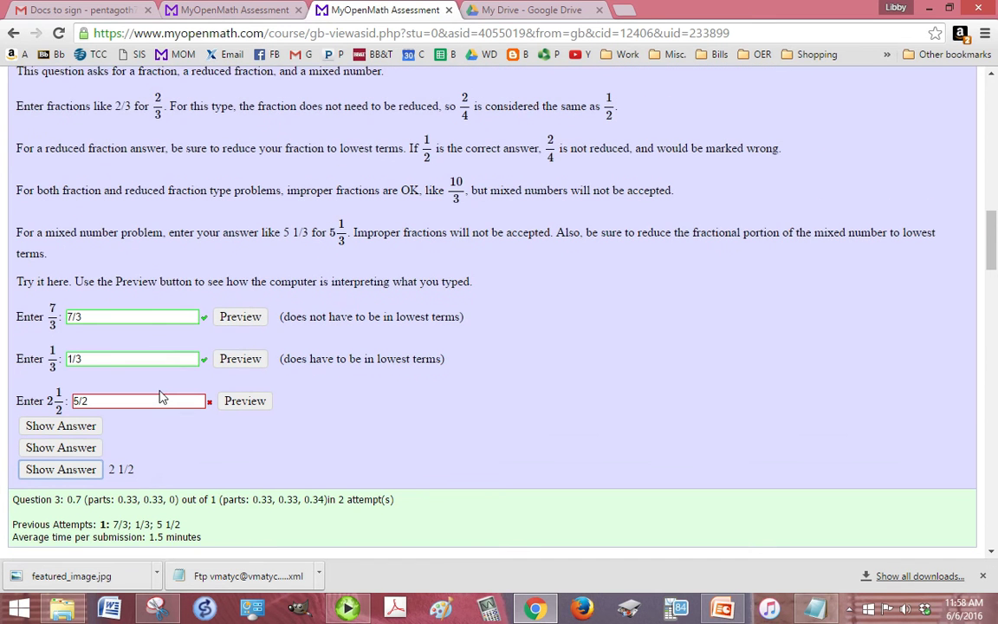
click(75, 404)
scroll(328, 414, down, 1)
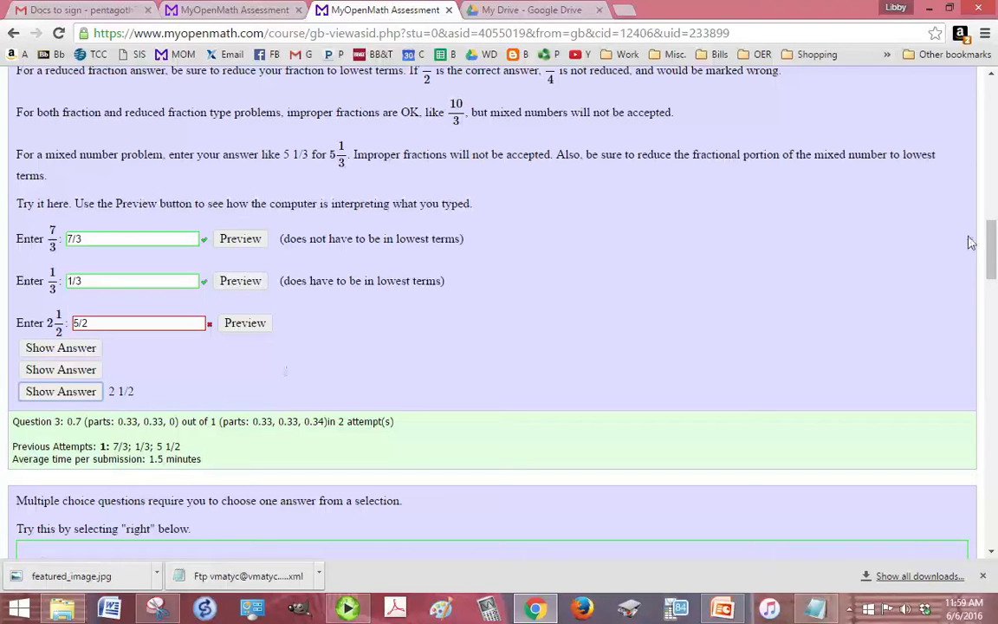
Return to the course gradebook and look over the students' homework and category scores
drag(990, 247, 988, 87)
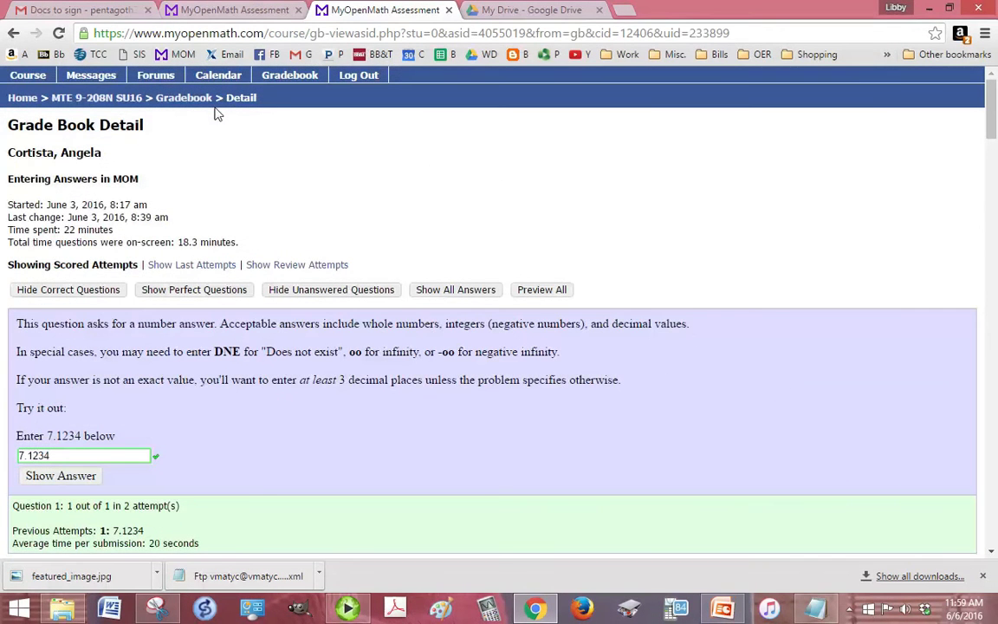
click(183, 101)
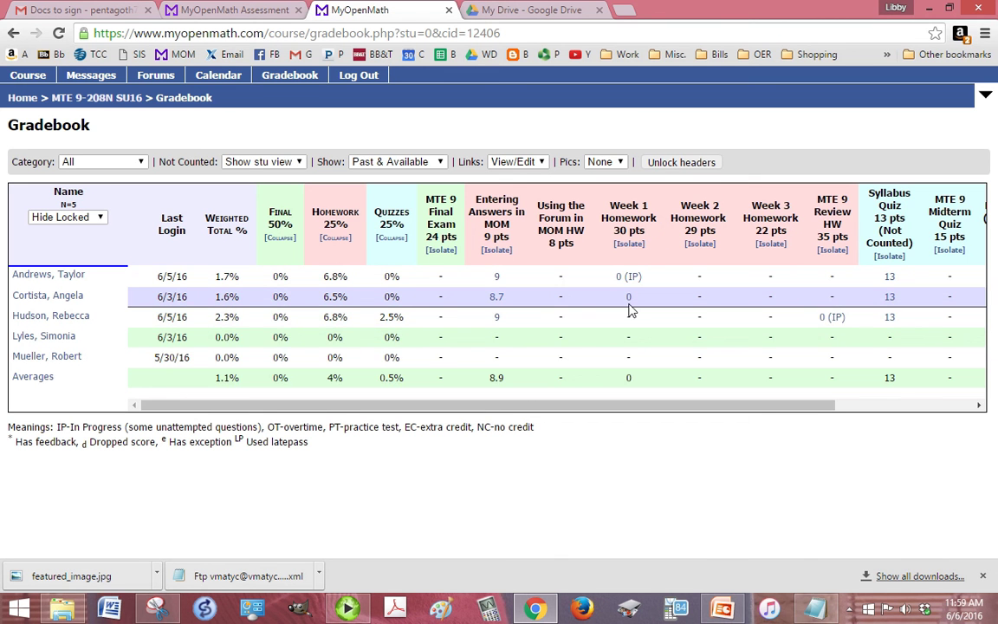
drag(613, 405, 444, 395)
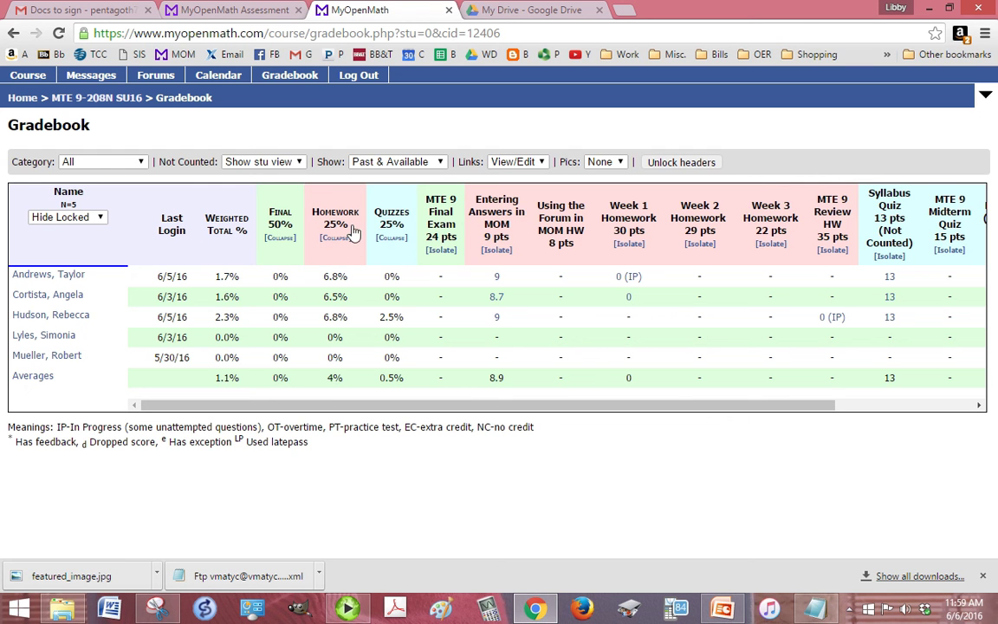
View the course calendar and go back to the Week 1 folder to look over its videos, practice, homework and forum
click(220, 85)
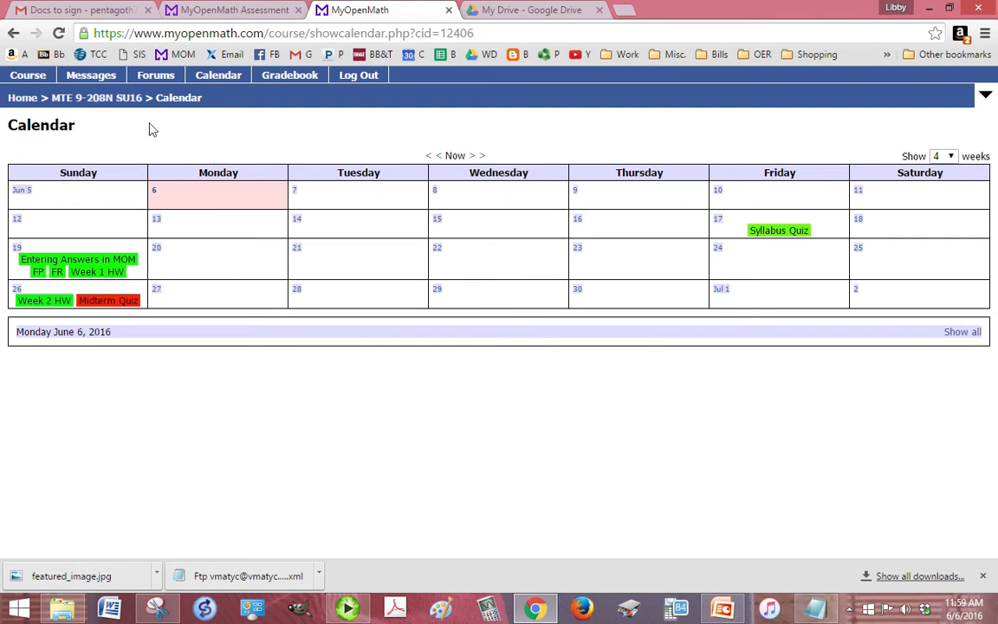
click(91, 99)
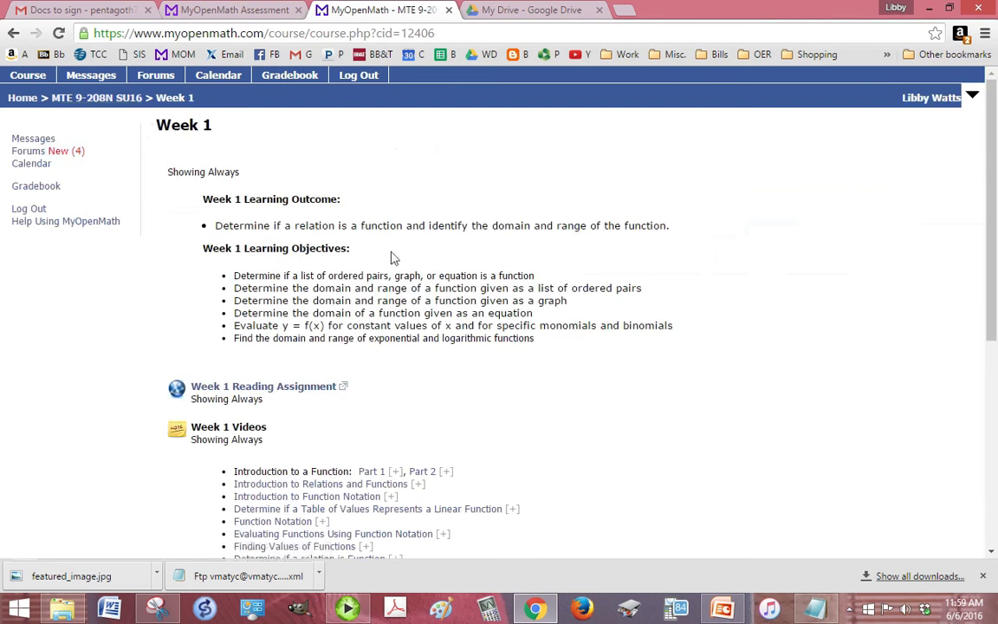
scroll(392, 260, down, 5)
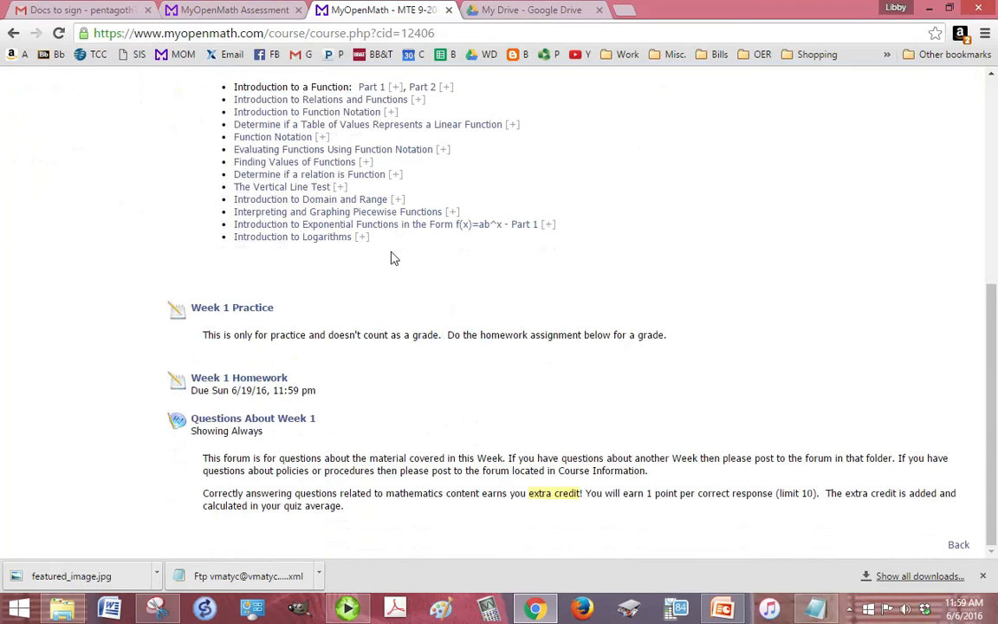
scroll(391, 258, up, 5)
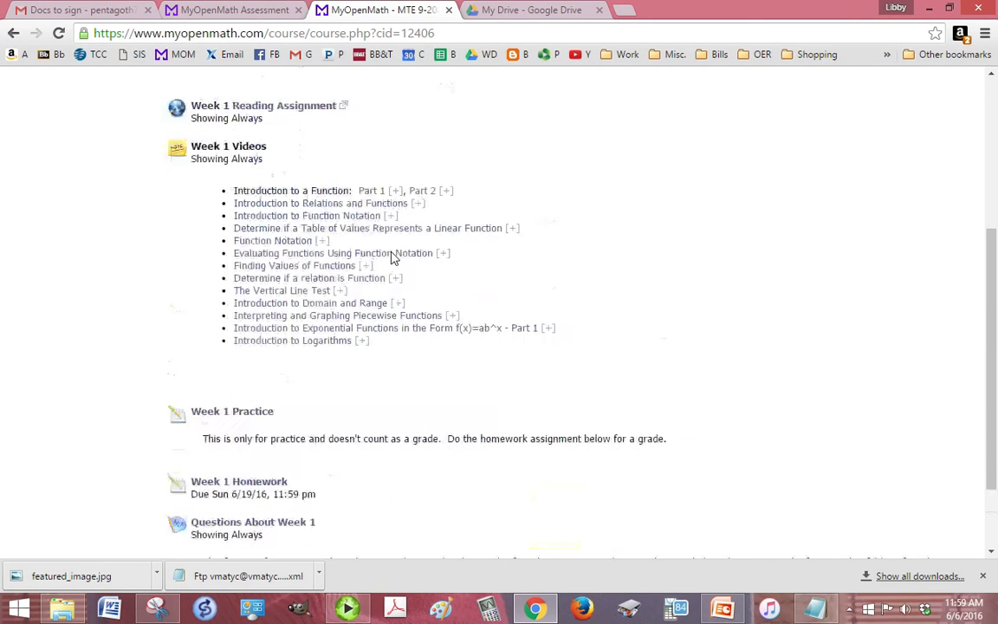